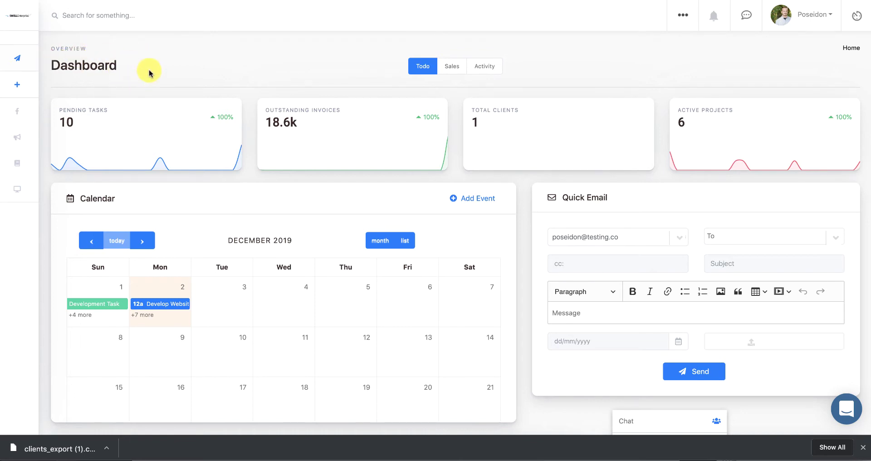
Step: Examine the features offered in each module category, from People and Productivity through Accounting and System
mouse_move(32, 54)
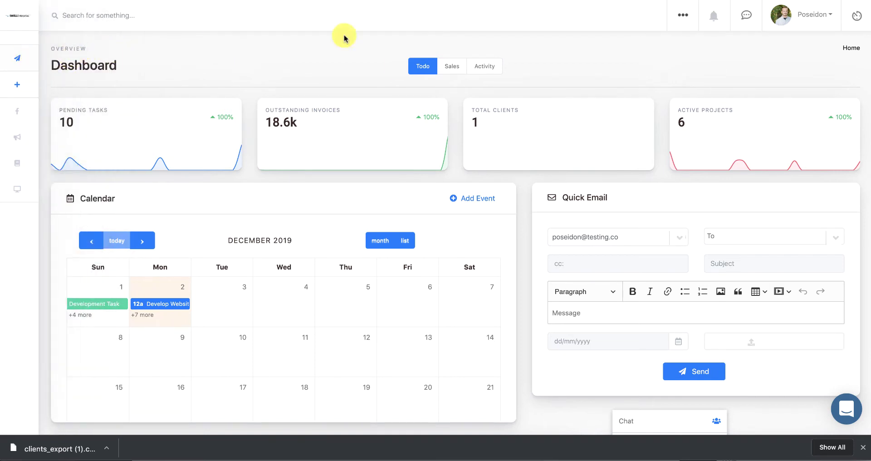
left_click(682, 17)
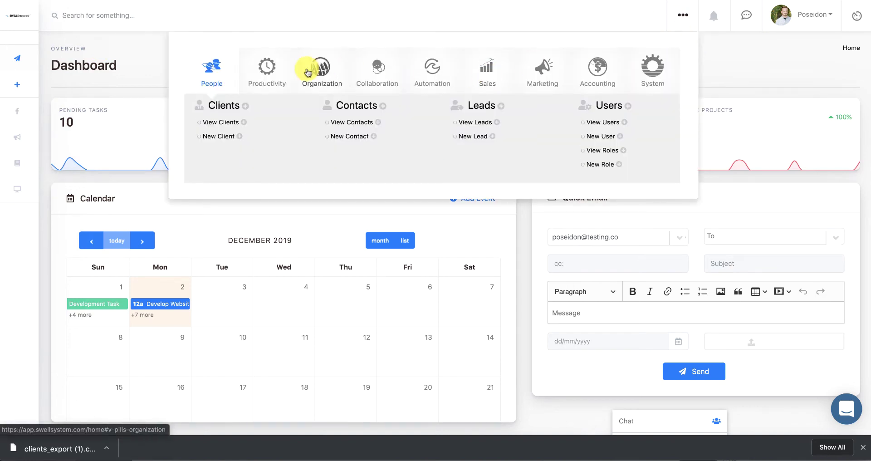
left_click(269, 70)
left_click(317, 71)
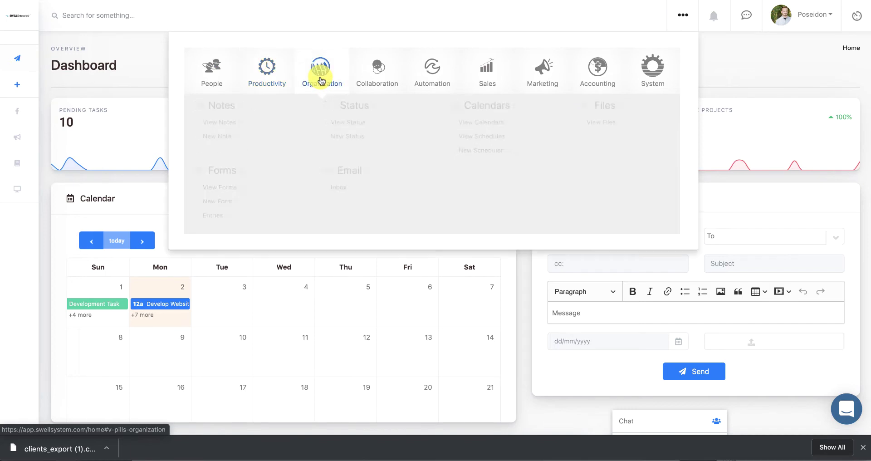
left_click(388, 77)
left_click(432, 69)
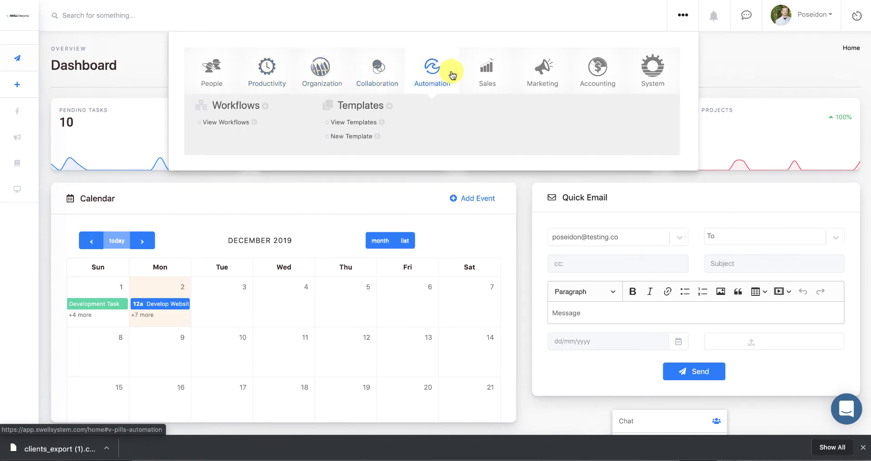
left_click(496, 79)
left_click(544, 78)
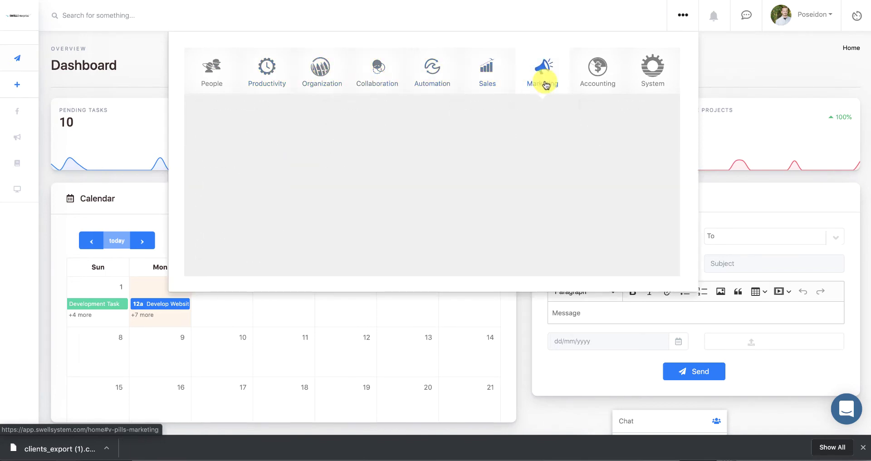
left_click(600, 81)
left_click(652, 72)
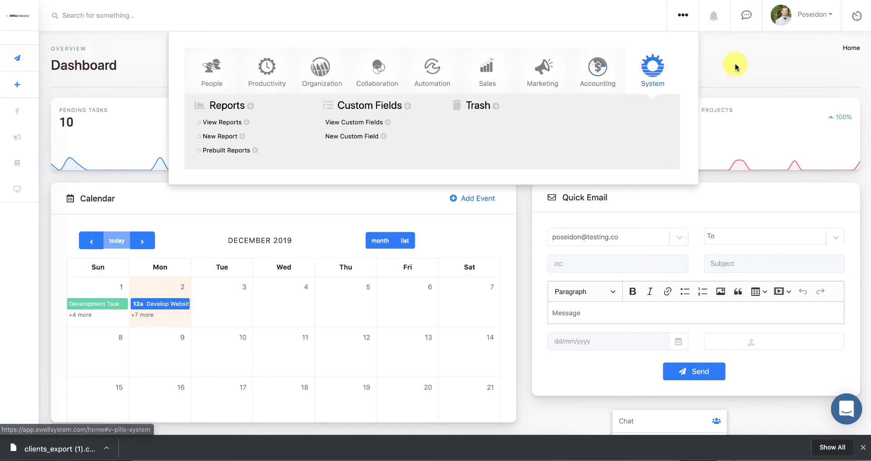
Step: Open the account's module settings and review which modules can be switched on or off
left_click(804, 20)
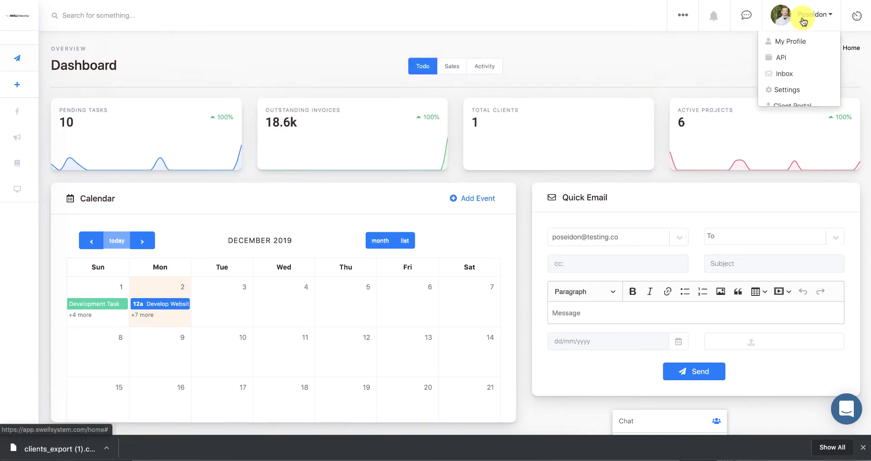
left_click(787, 91)
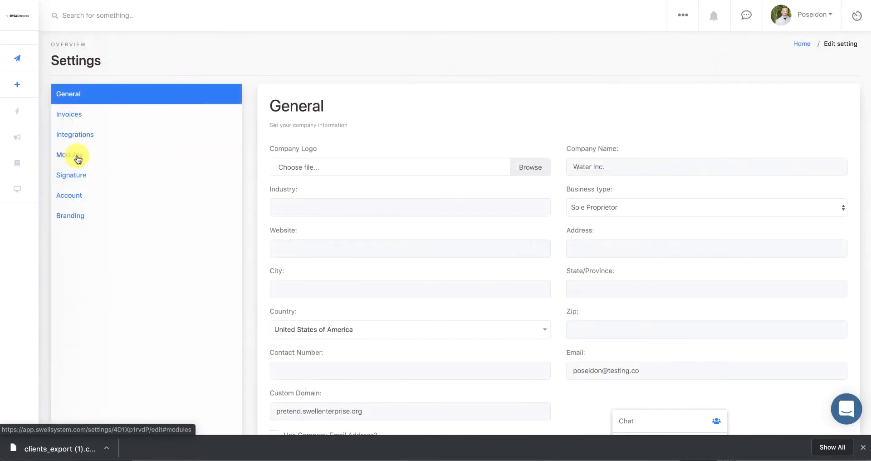
left_click(77, 157)
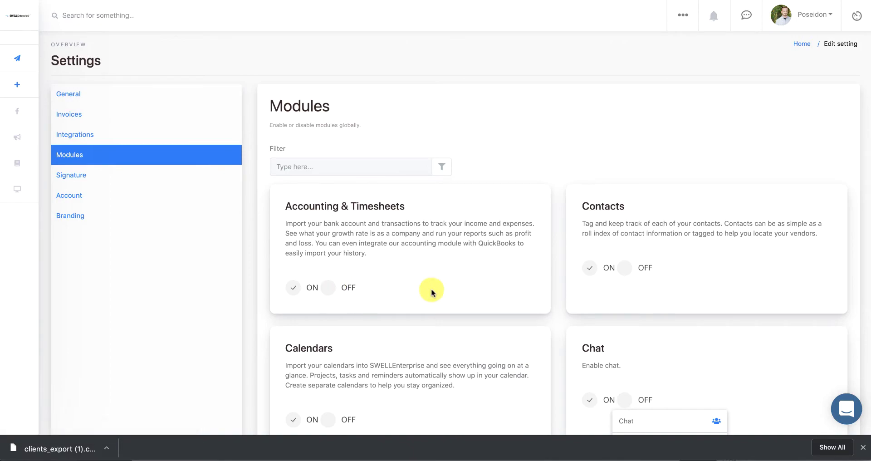
scroll(540, 325, "down", 1)
scroll(539, 328, "down", 18)
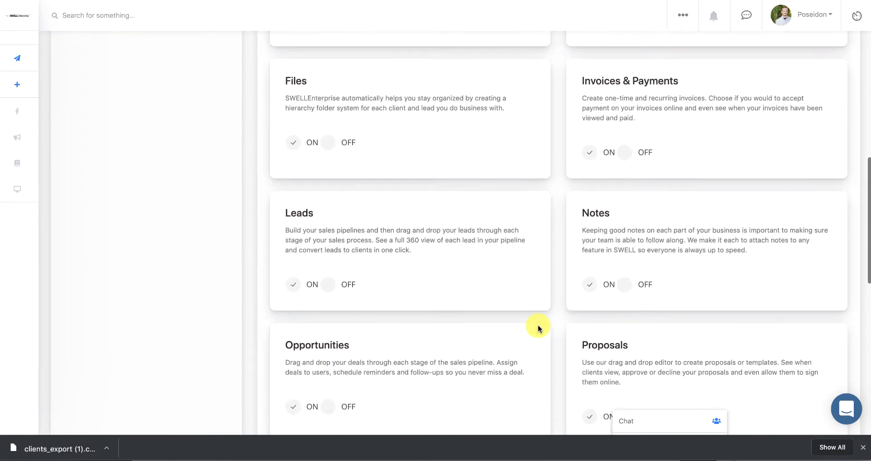
scroll(536, 326, "down", 2)
scroll(540, 327, "up", 20)
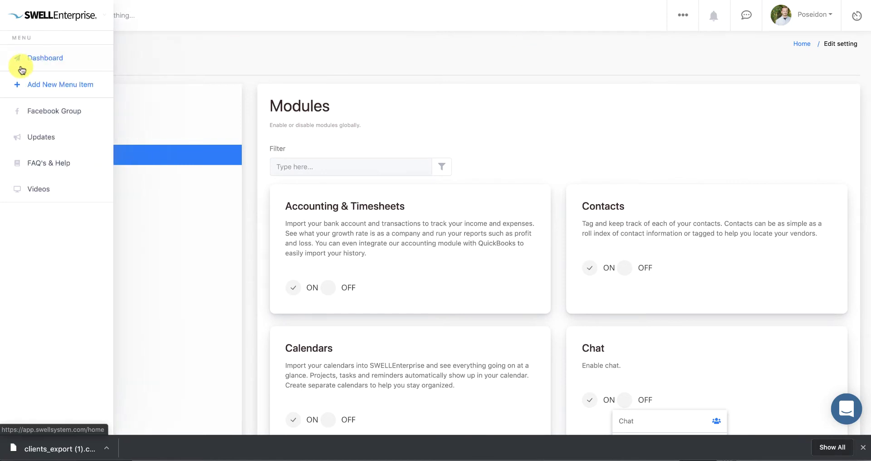
Step: Return to the dashboard and open the form for a new client
left_click(49, 57)
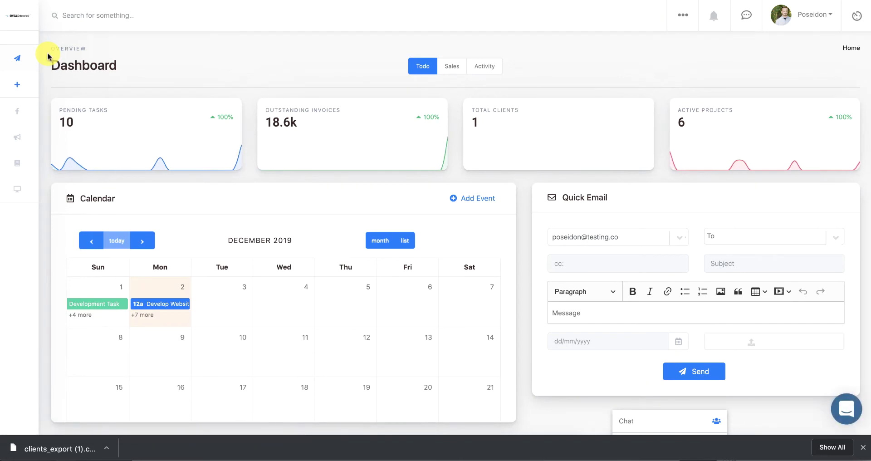
left_click(675, 21)
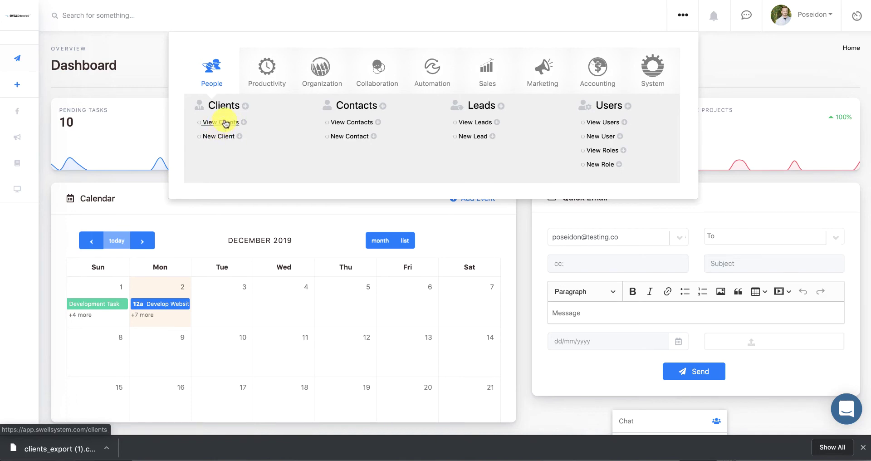
left_click(222, 136)
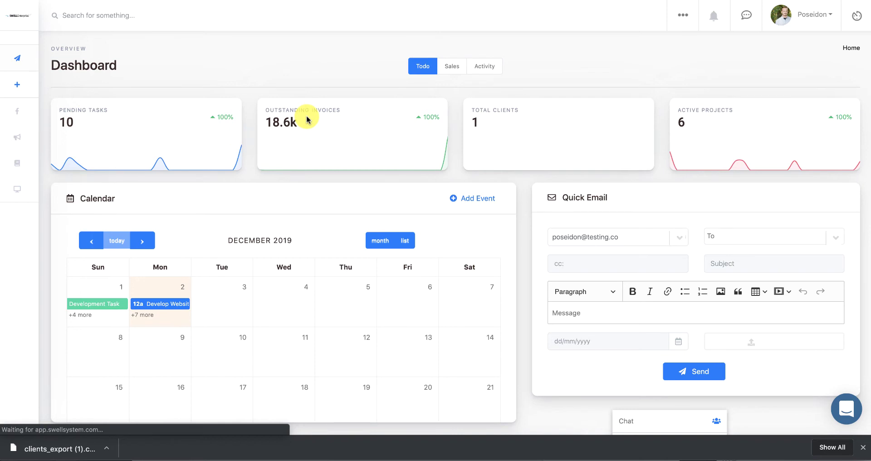
Step: Fill in the company info with organization DesignLoud, Inc and the client's street address, city, state and zip code
left_click(295, 160)
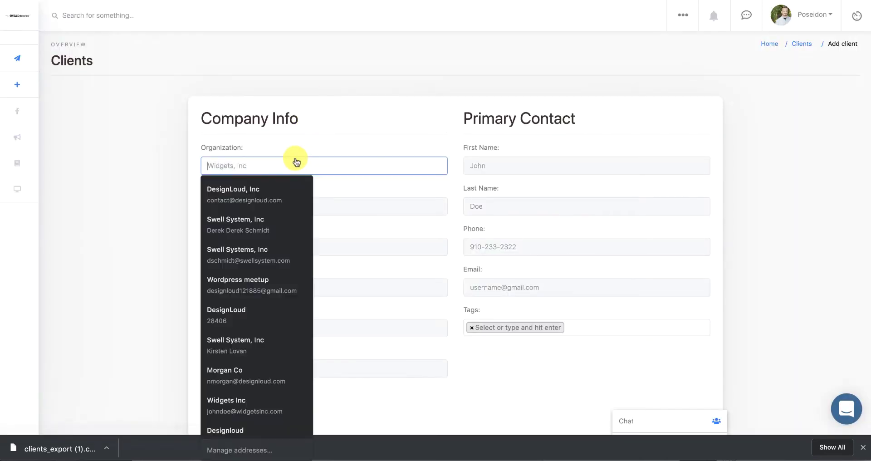
left_click(272, 189)
left_click(264, 198)
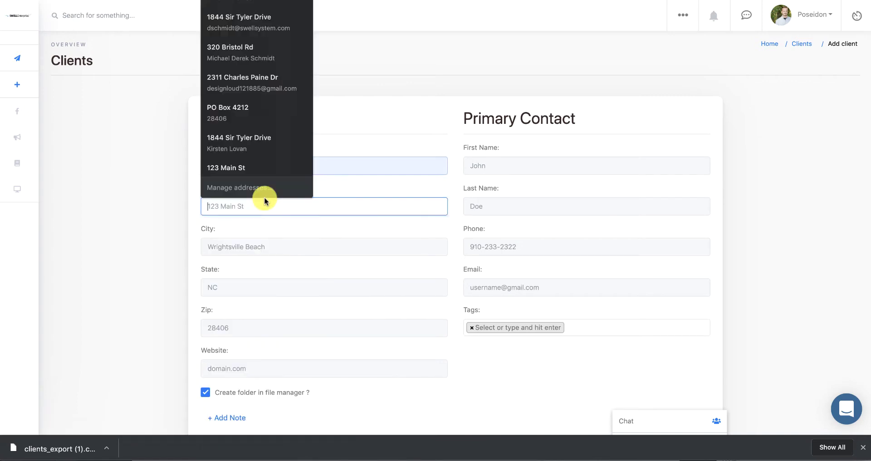
left_click(253, 166)
left_click(236, 246)
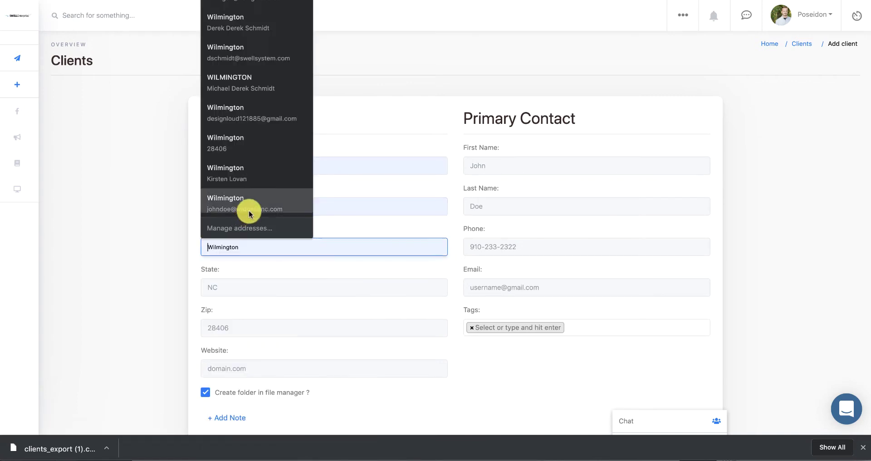
left_click(250, 213)
left_click(237, 286)
left_click(250, 240)
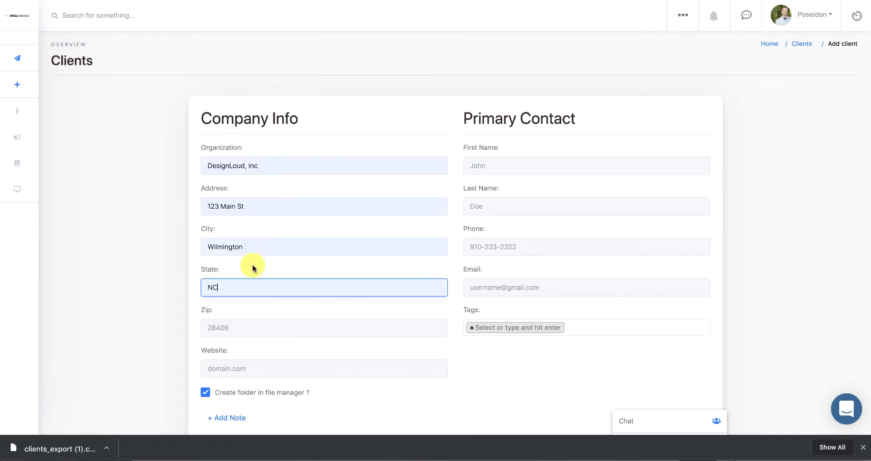
left_click(248, 328)
left_click(250, 293)
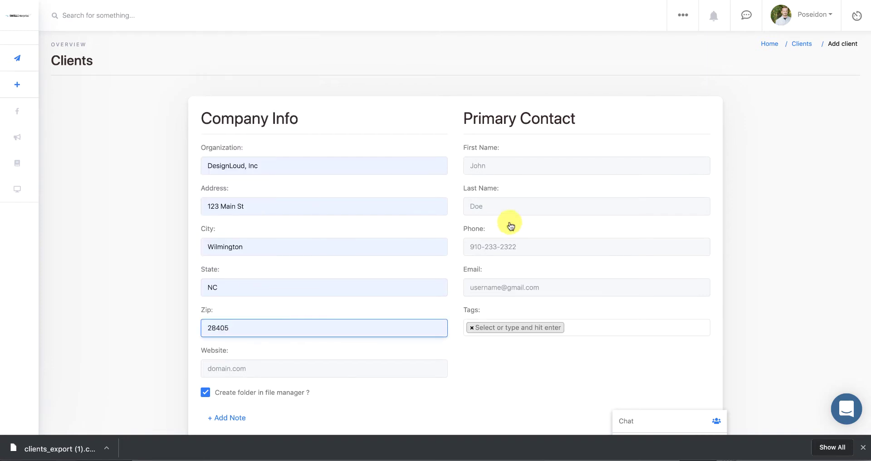
Step: Fill in the primary contact's first name, last name, phone number and e-mail address
left_click(502, 167)
left_click(498, 209)
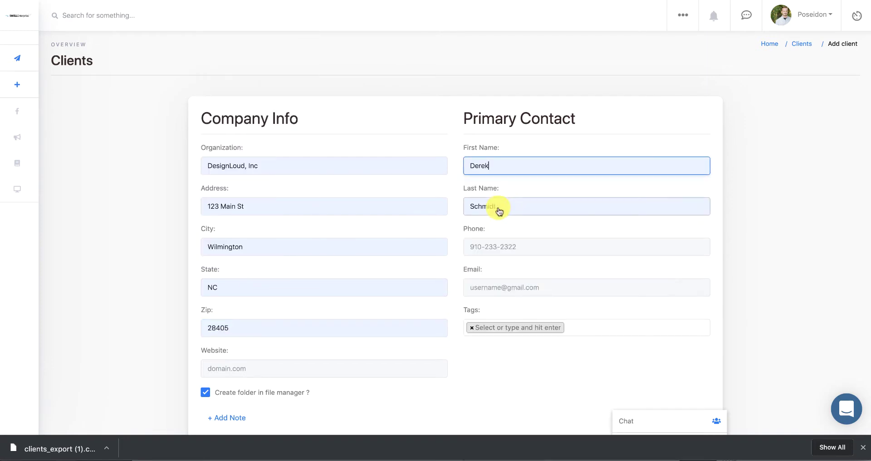
left_click(507, 247)
left_click(526, 179)
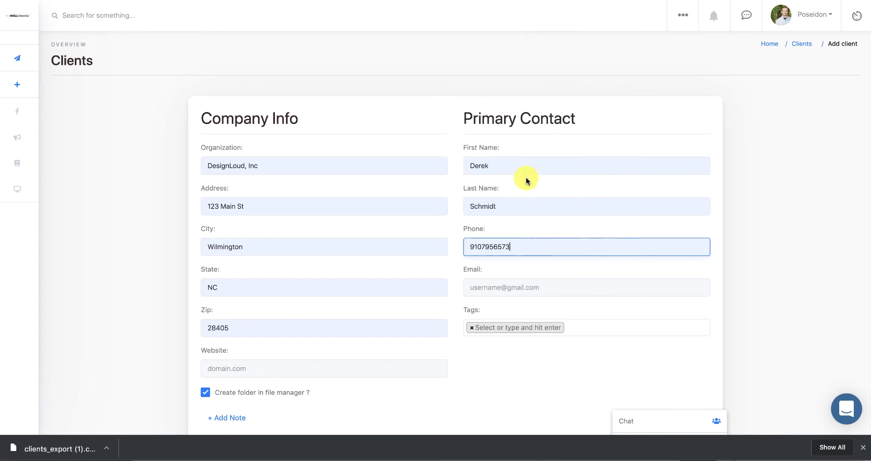
left_click(503, 287)
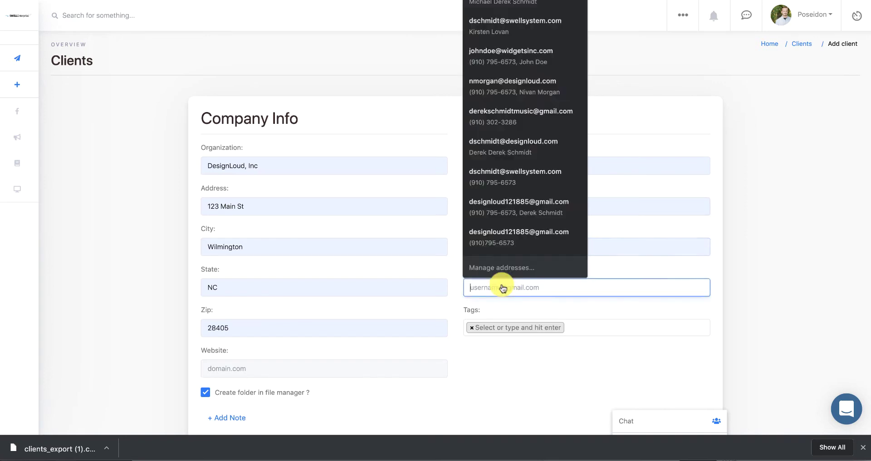
left_click(559, 238)
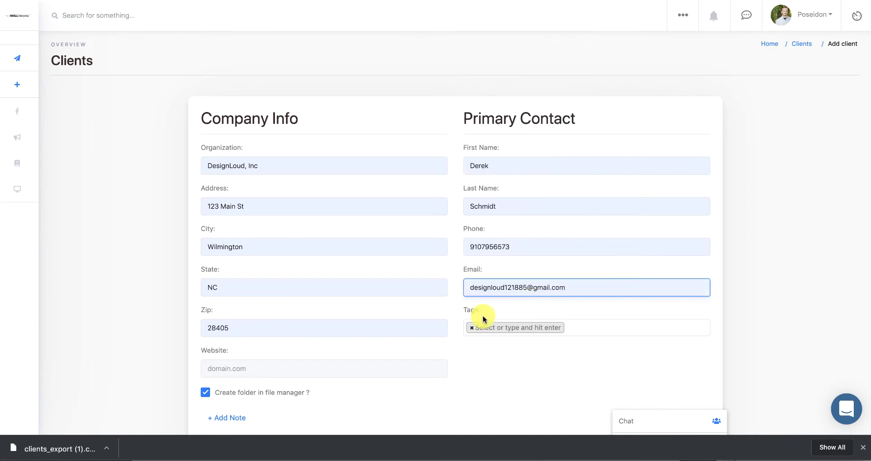
Step: Replace the placeholder tag with Graphic Designer and add a custom tag named "New tag"
left_click(471, 327)
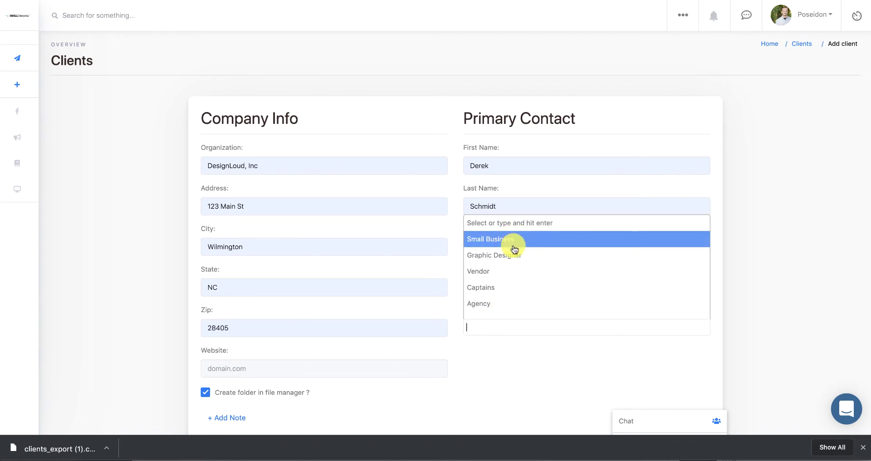
left_click(512, 260)
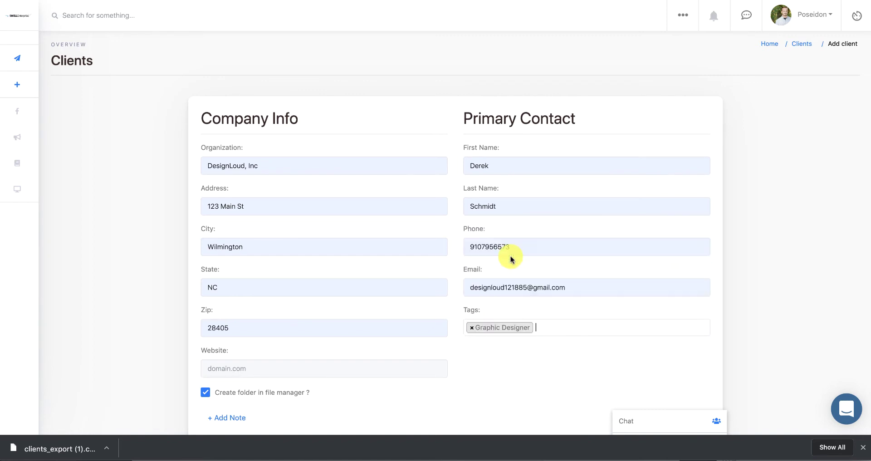
left_click(539, 333)
type("New")
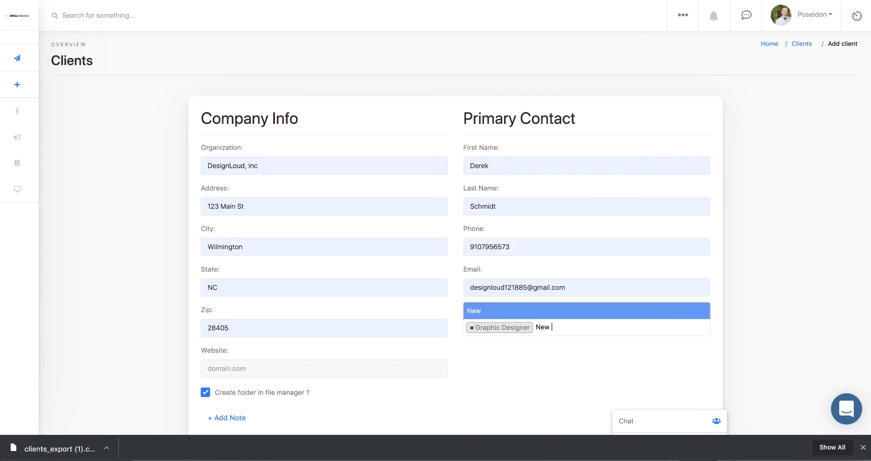
type(" tag")
key("Return")
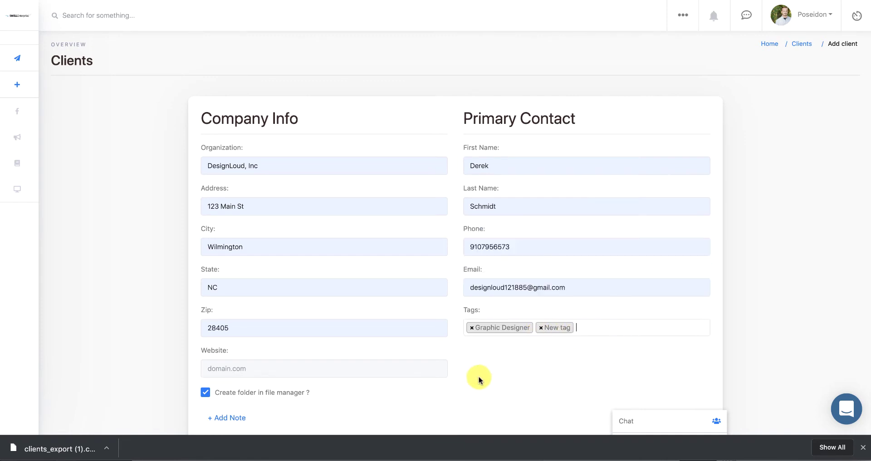
Step: Review the rest of the client form: folder option, note, business card upload and the custom fields from Sign up date to Website
scroll(481, 380, "down", 3)
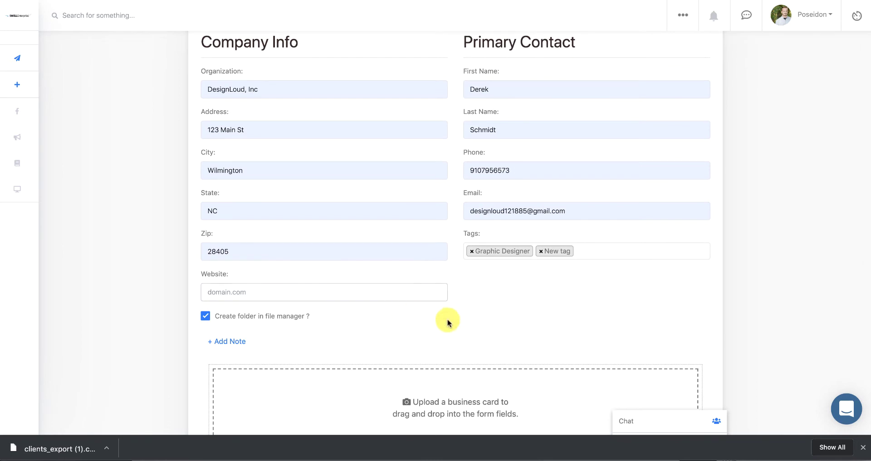
scroll(424, 330, "down", 3)
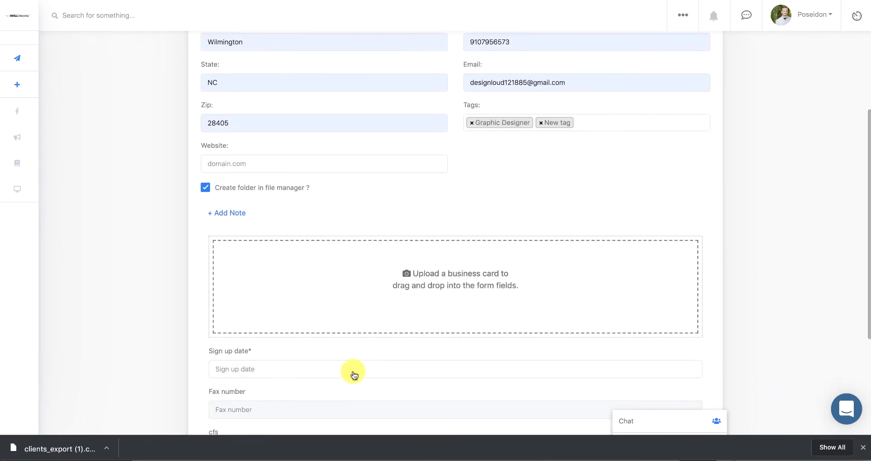
scroll(352, 370, "down", 5)
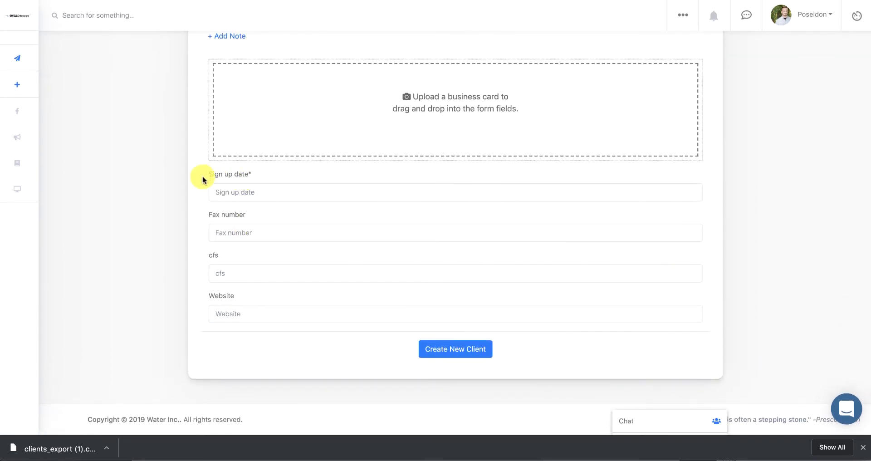
left_click(221, 281)
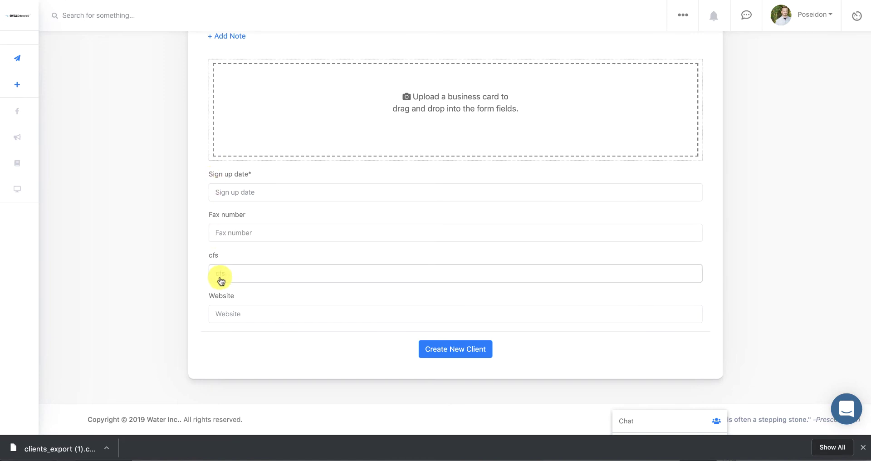
left_click(223, 191)
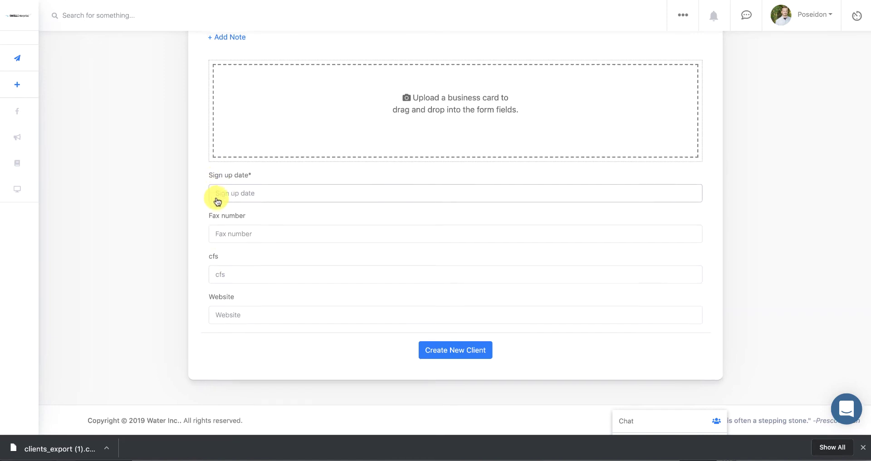
scroll(217, 201, "up", 1)
scroll(217, 201, "up", 1)
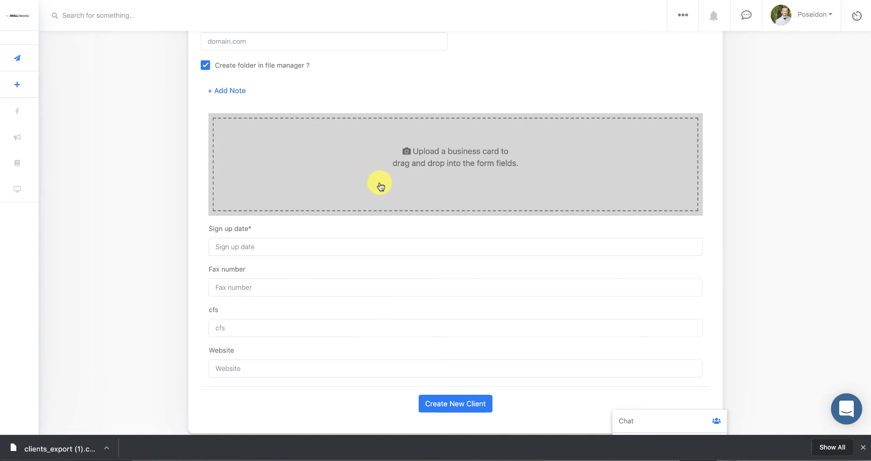
scroll(380, 186, "up", 7)
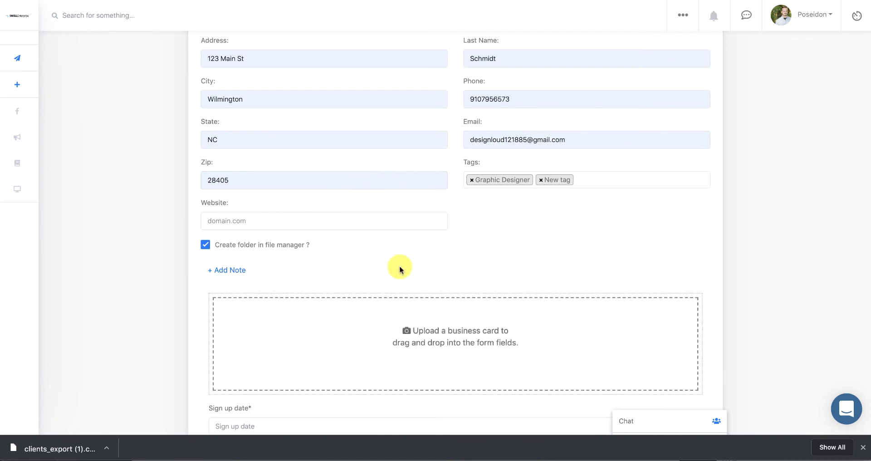
scroll(395, 272, "down", 1)
scroll(395, 274, "down", 7)
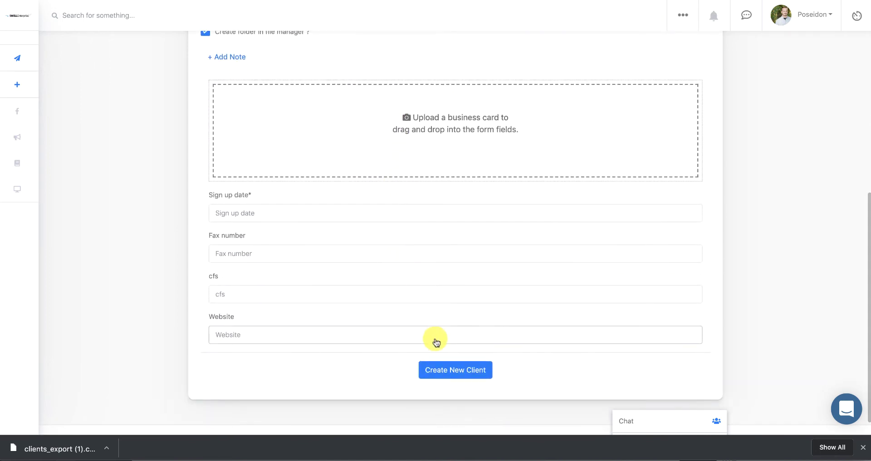
Step: Try to create the new client, and return to the clients list to look through it
left_click(436, 371)
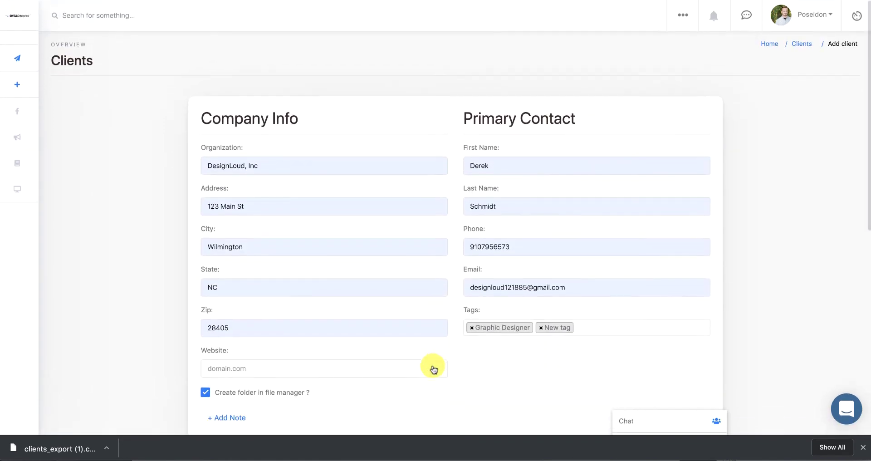
left_click(802, 48)
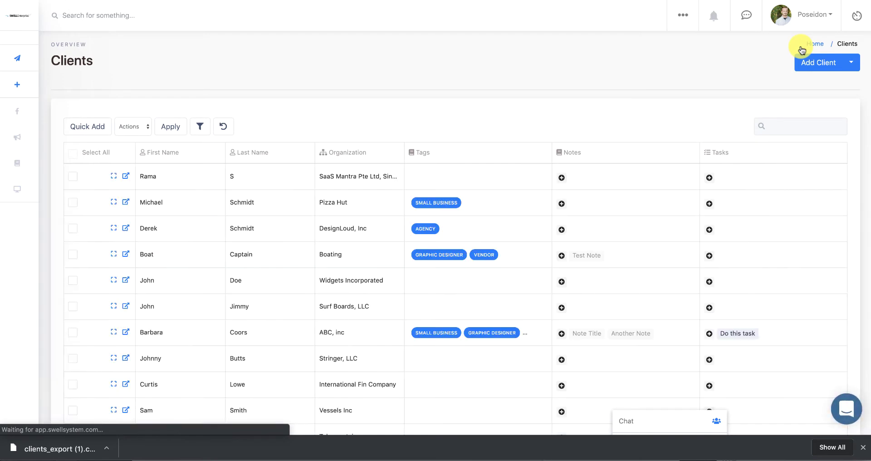
scroll(309, 254, "down", 1)
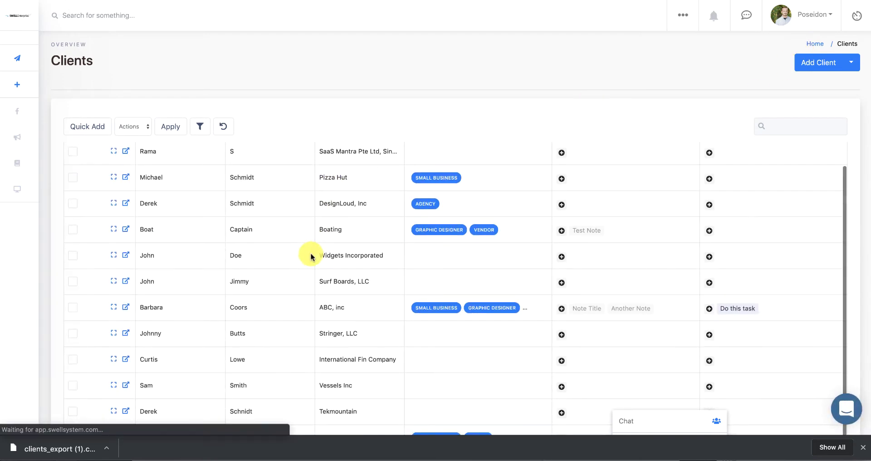
scroll(310, 254, "up", 1)
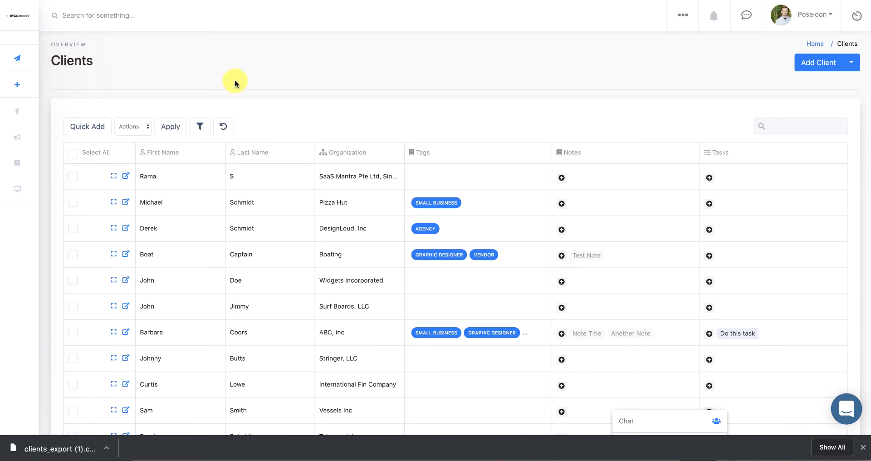
Step: Import the file clients_export (1).csv from the Downloads folder through the clients' import/export area
left_click(852, 66)
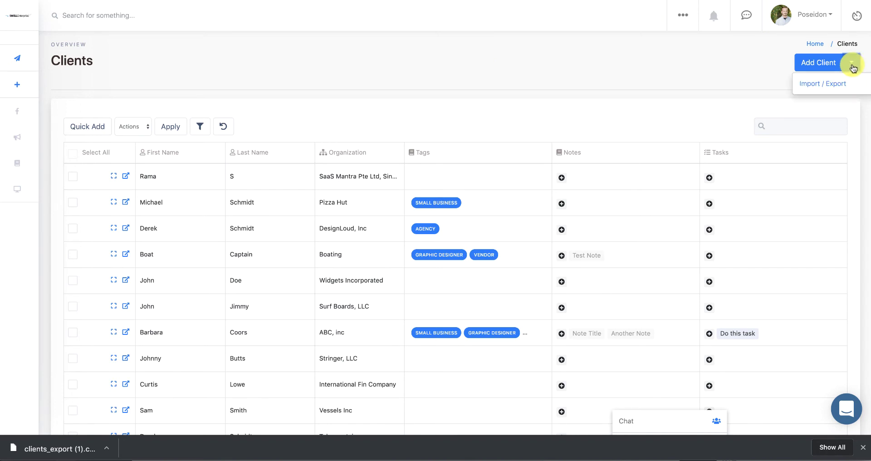
left_click(838, 84)
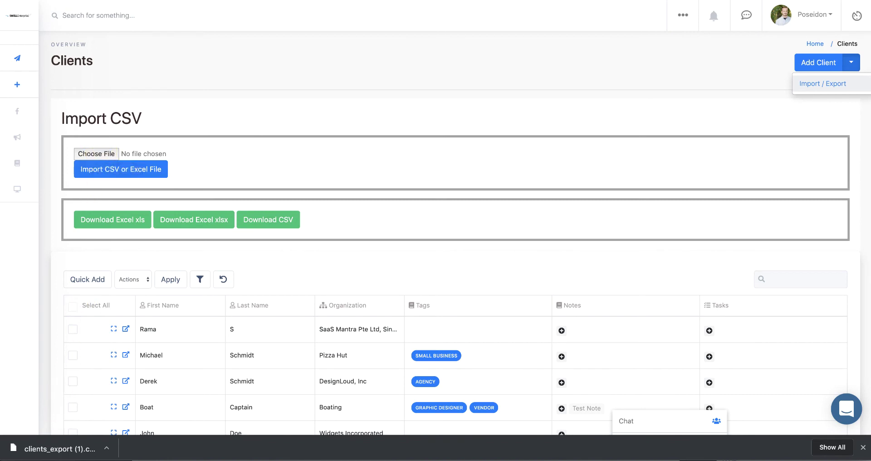
left_click(99, 153)
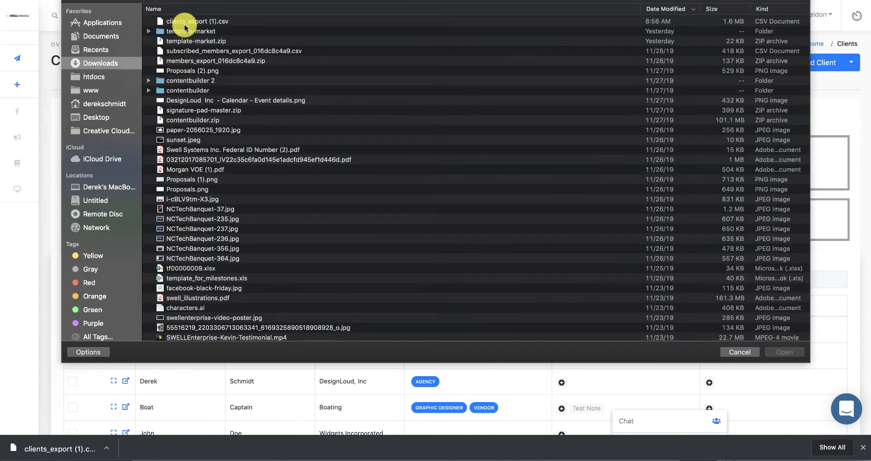
left_click(186, 22)
key("Return")
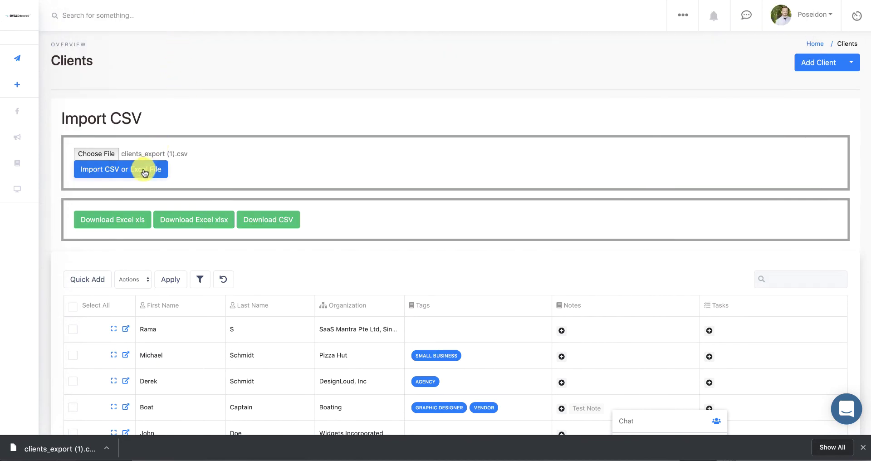
left_click(142, 173)
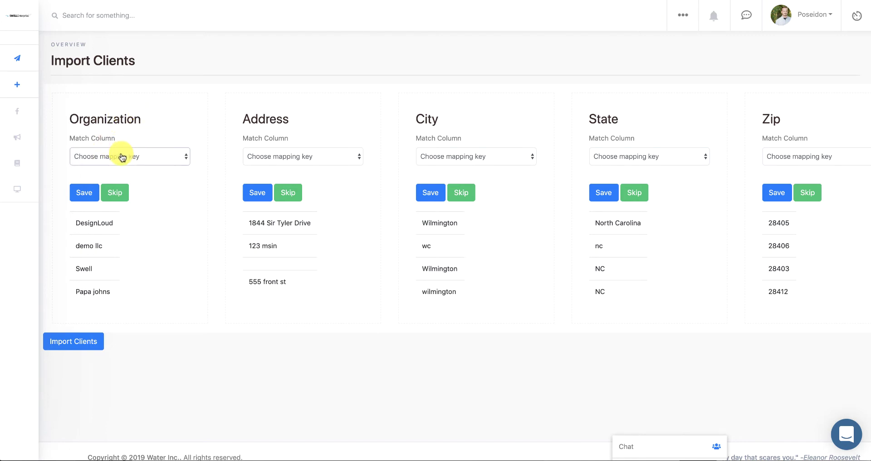
Step: Match and save the Organization and Address columns as organization and address, and skip the City column
left_click(153, 158)
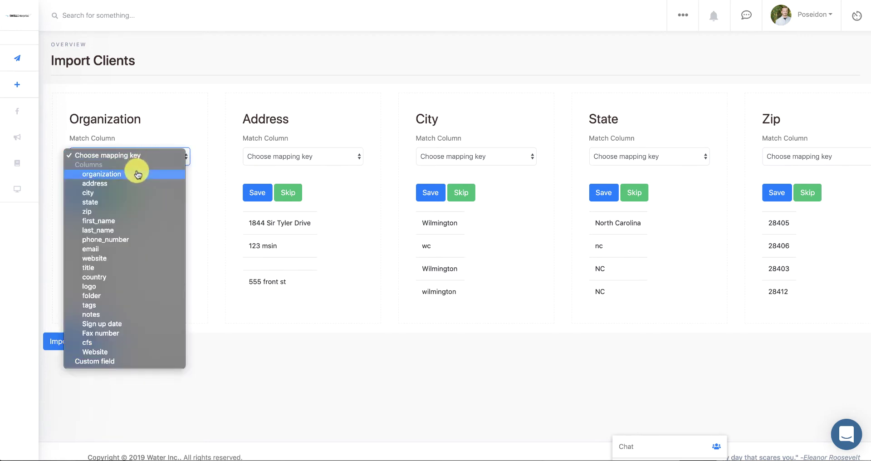
left_click(122, 174)
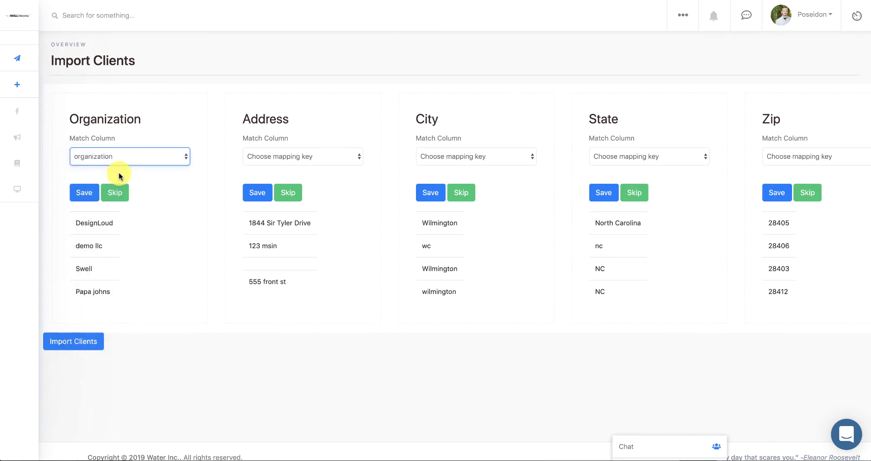
left_click(86, 194)
left_click(320, 159)
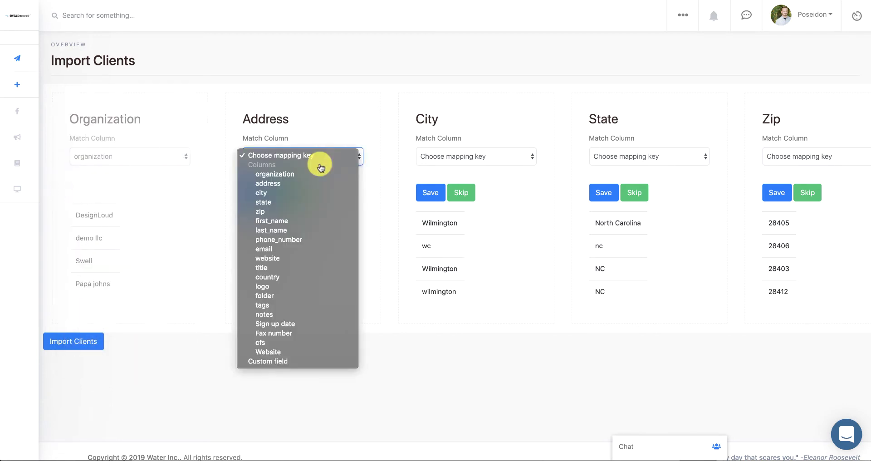
left_click(302, 185)
left_click(254, 191)
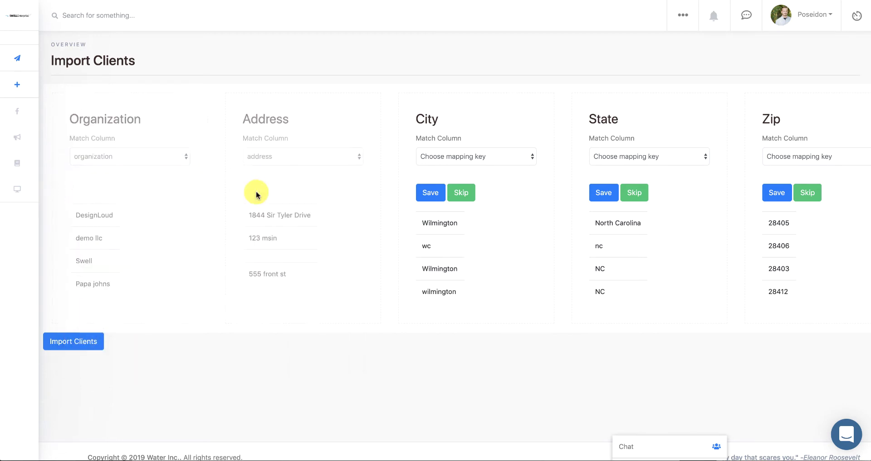
left_click(461, 195)
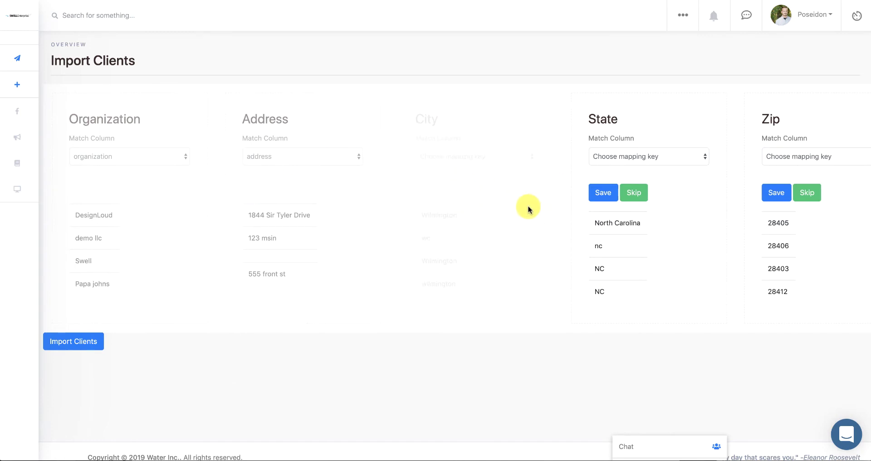
Step: Match the State column to a new custom field named Custom State, and save the Zip column without a mapping key
scroll(526, 207, "right", 3)
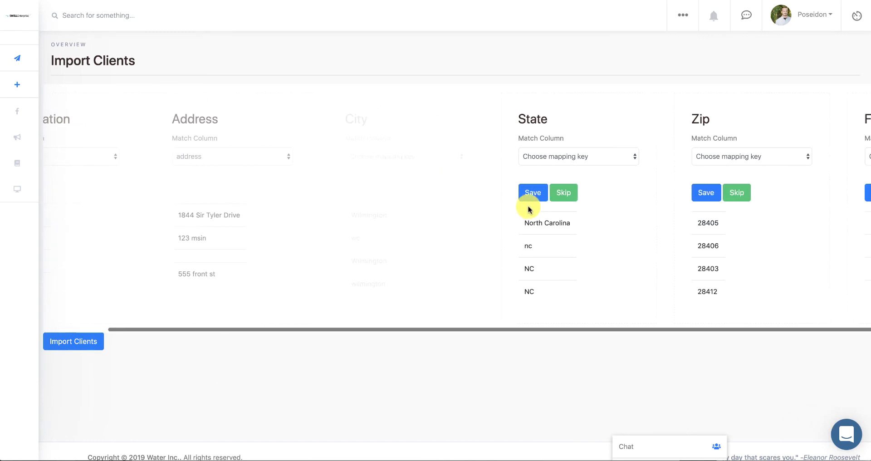
left_click(582, 162)
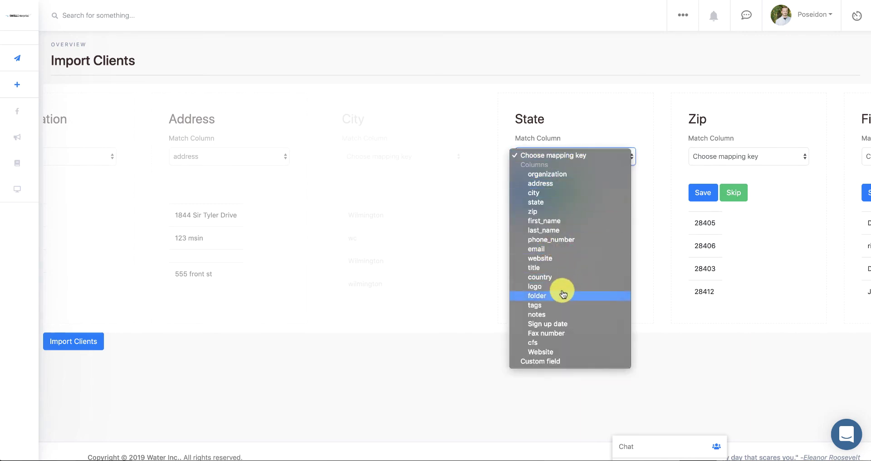
left_click(548, 362)
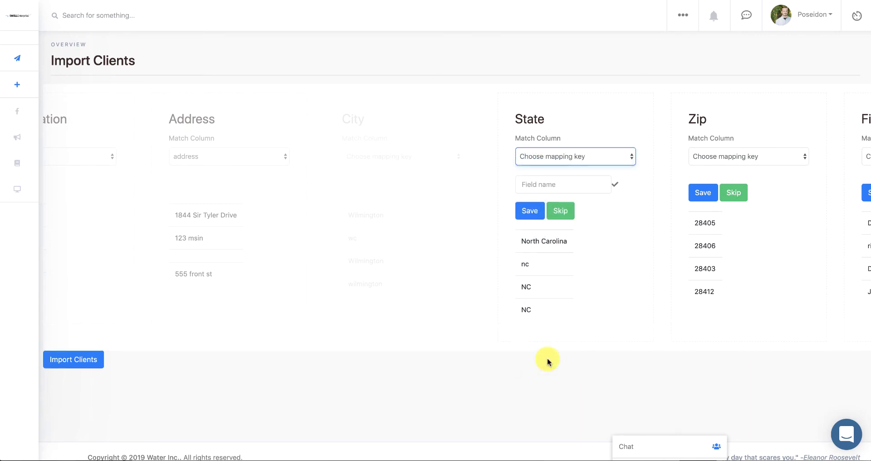
left_click(575, 187)
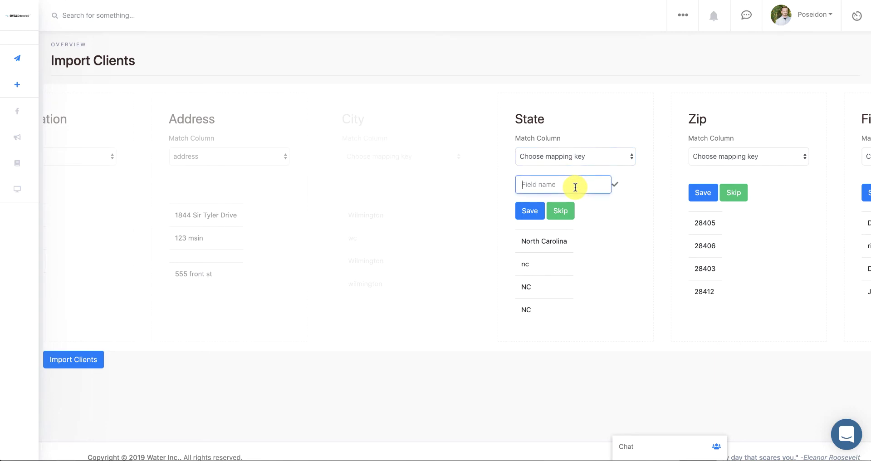
type("Custom St")
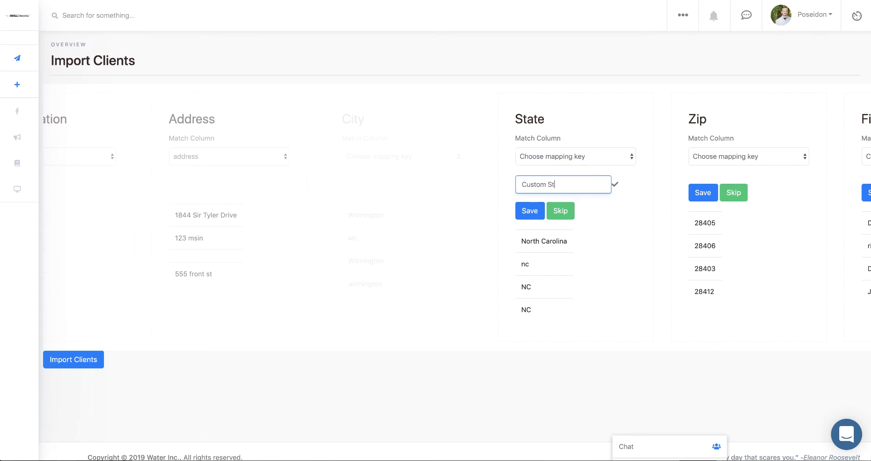
type("ate")
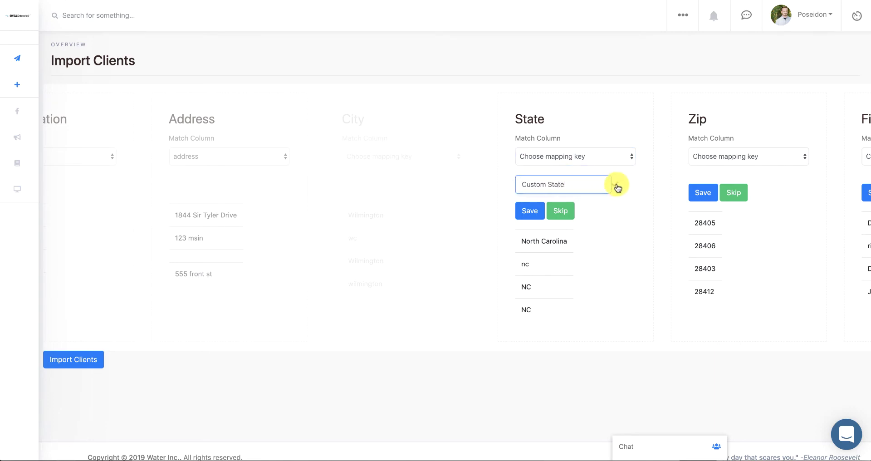
left_click(615, 184)
left_click(530, 184)
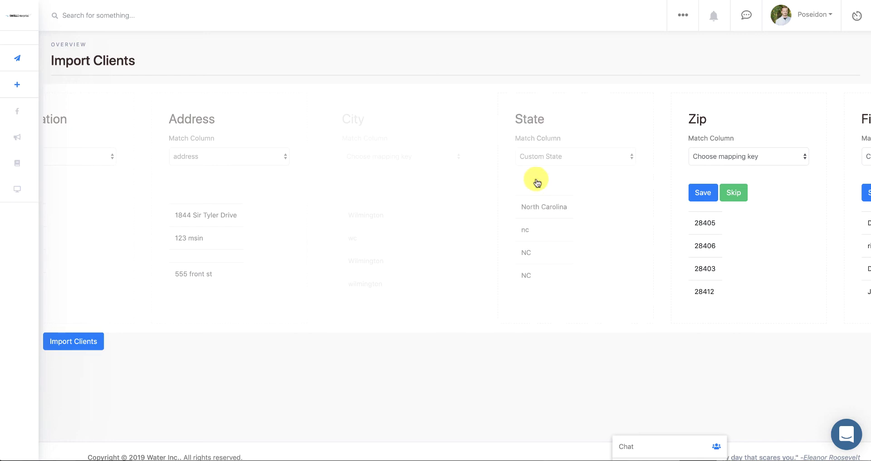
left_click(597, 192)
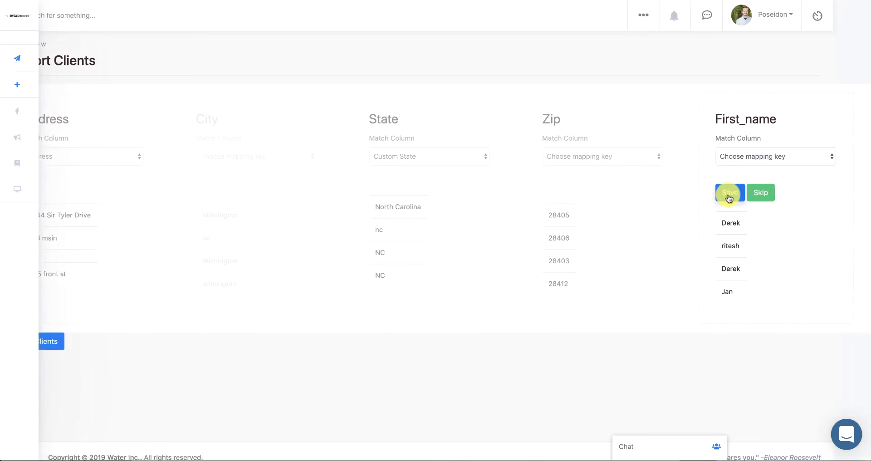
scroll(608, 303, "left", 1)
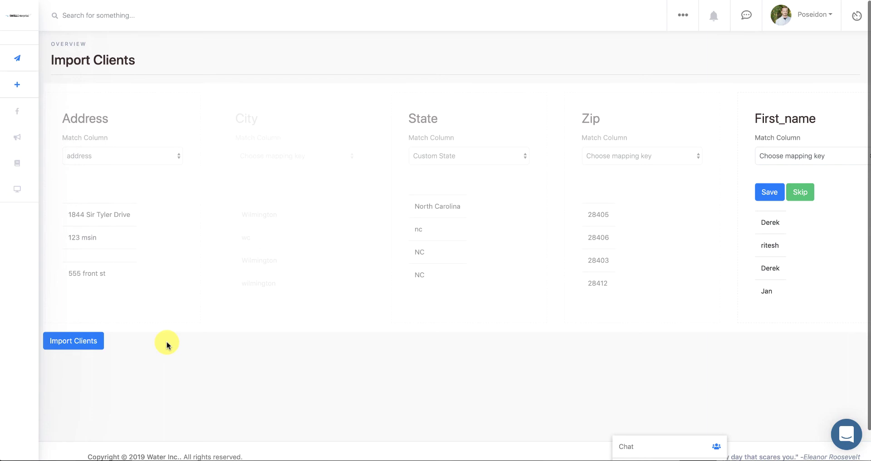
Step: Leave the import page for the clients list and look through its entries
mouse_move(14, 343)
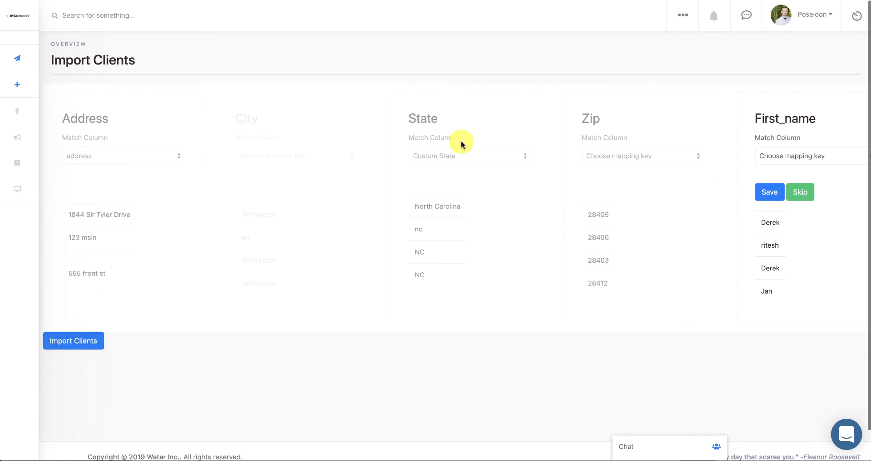
left_click(683, 15)
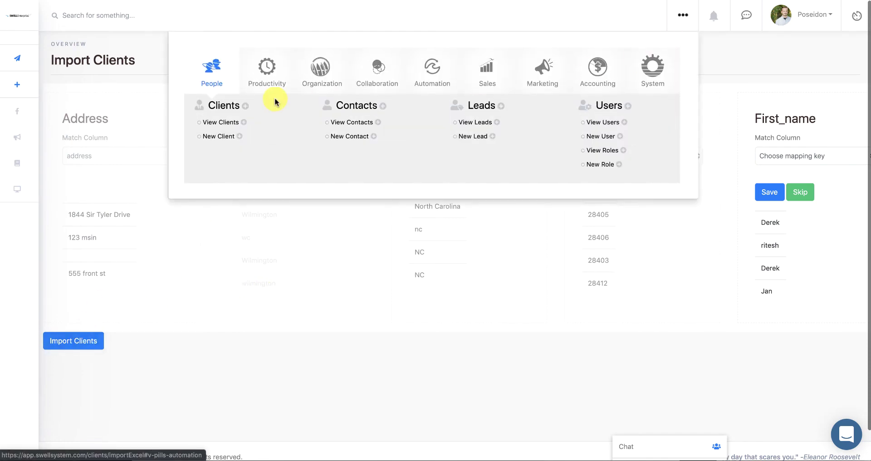
left_click(222, 121)
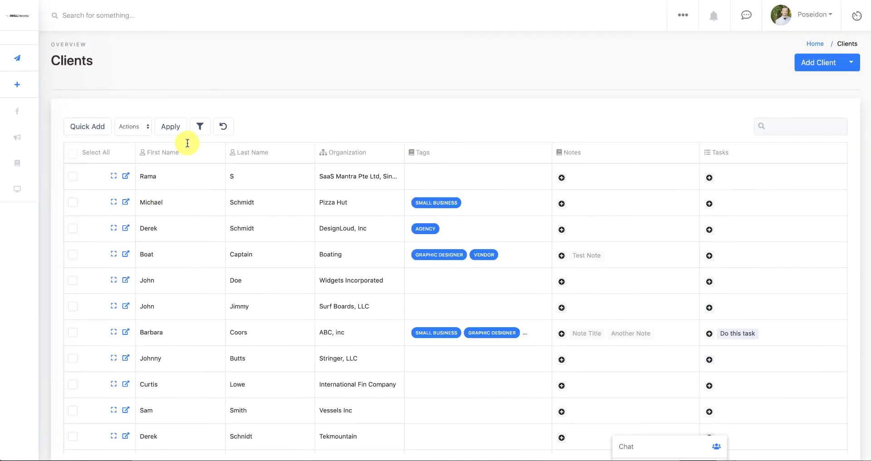
scroll(183, 272, "down", 1)
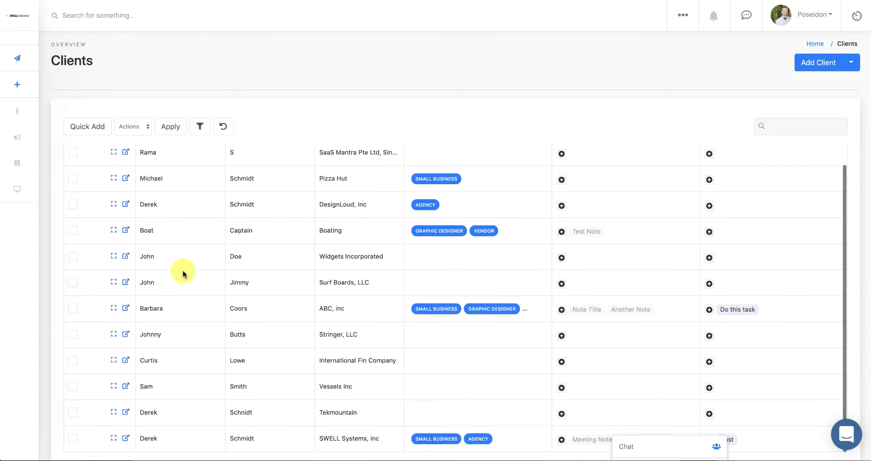
scroll(241, 300, "down", 2)
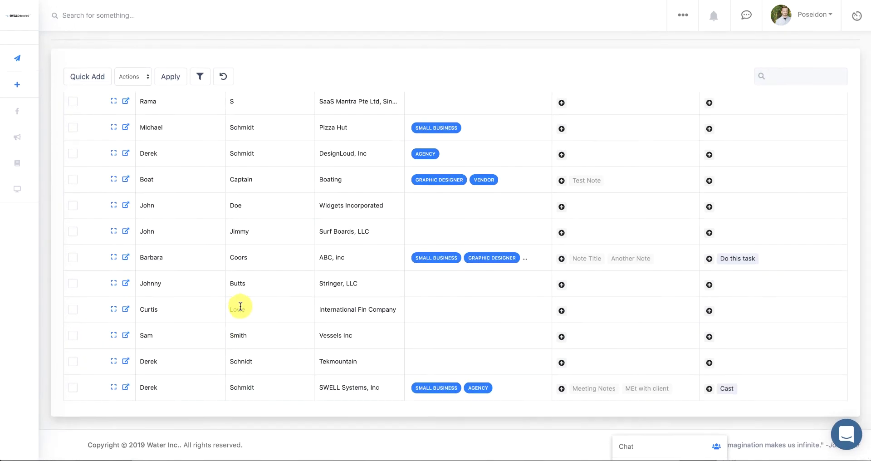
scroll(241, 307, "up", 3)
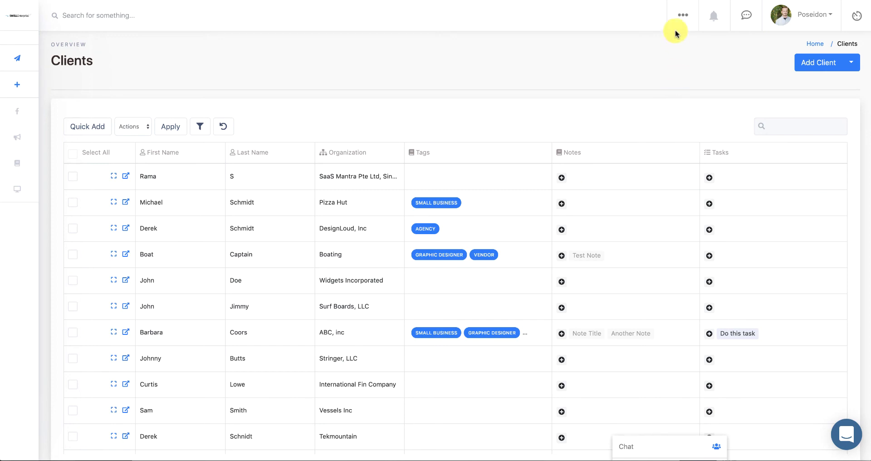
Step: Start a new project from the Website Design template and review the filled-in details
left_click(685, 16)
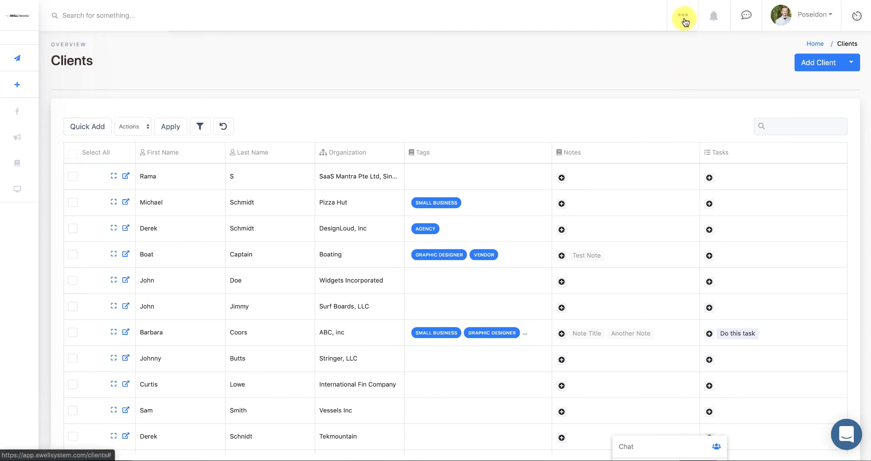
left_click(275, 79)
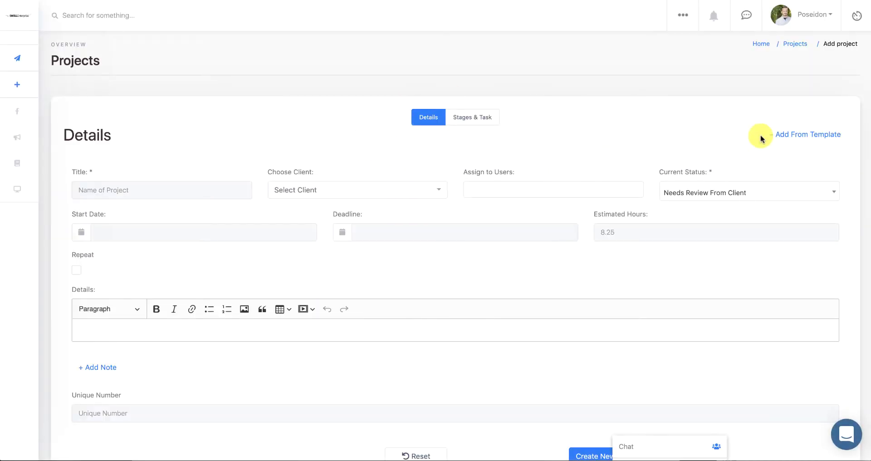
left_click(797, 133)
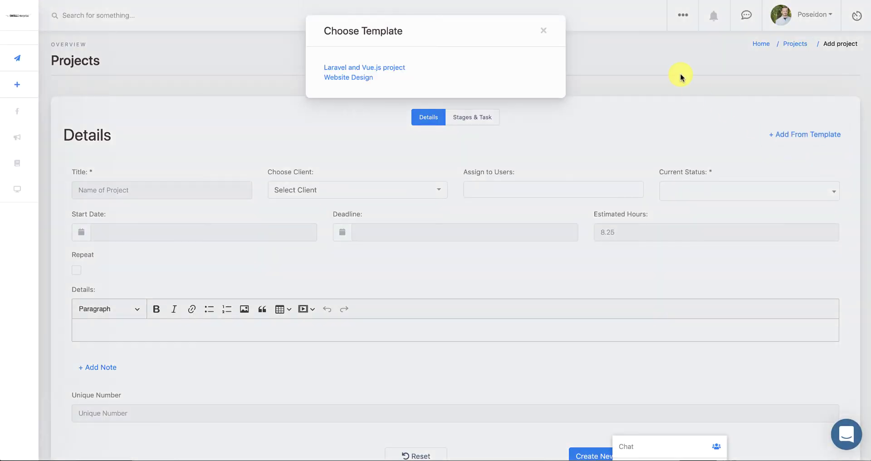
left_click(342, 78)
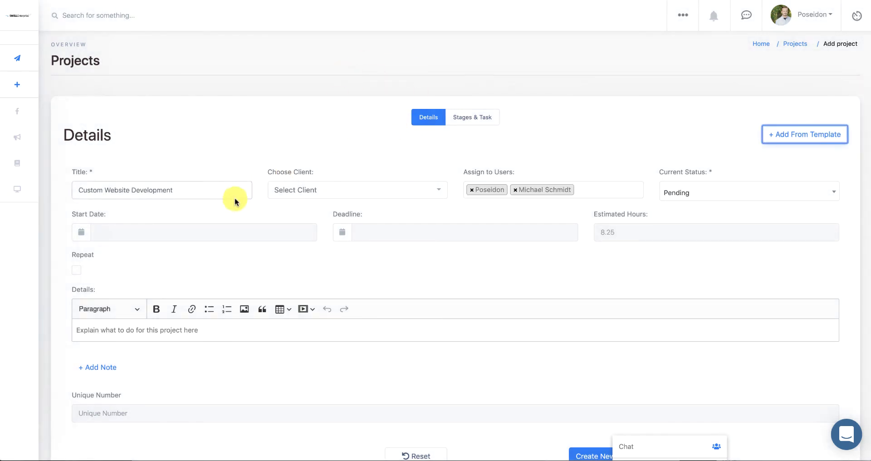
scroll(295, 232, "down", 1)
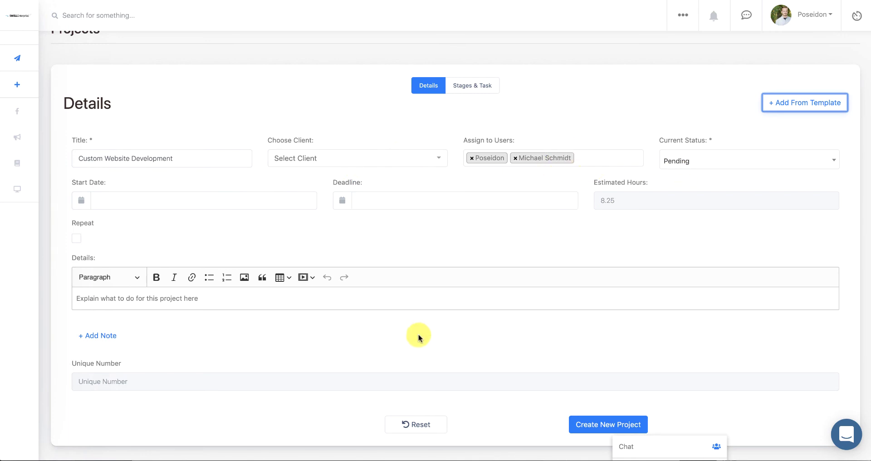
scroll(417, 337, "up", 1)
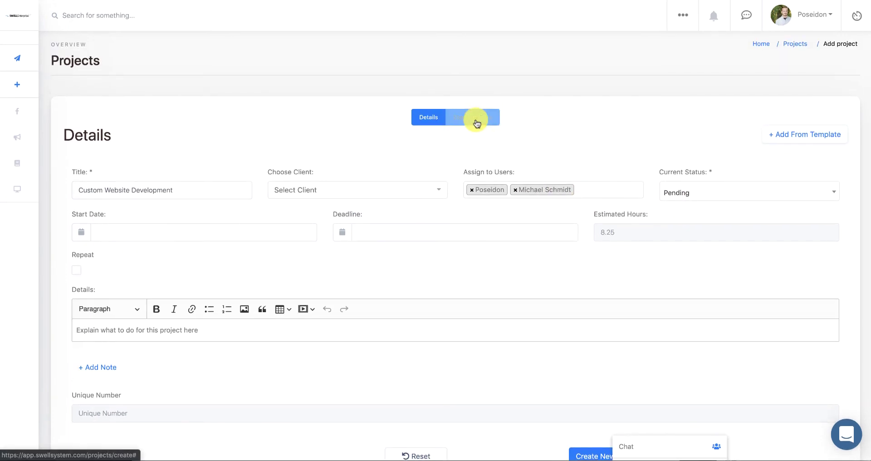
Step: Review the new project's Research, Design and Development stages with their tasks, and return to the project details
left_click(477, 122)
scroll(499, 169, "down", 2)
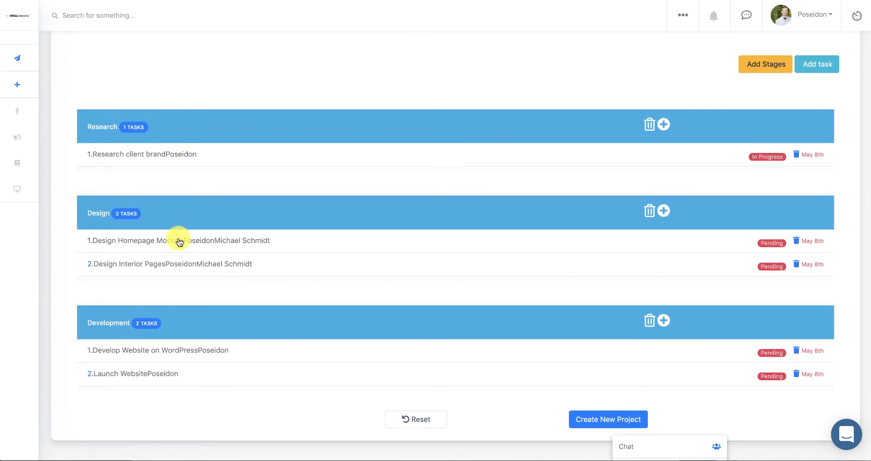
scroll(209, 163, "up", 3)
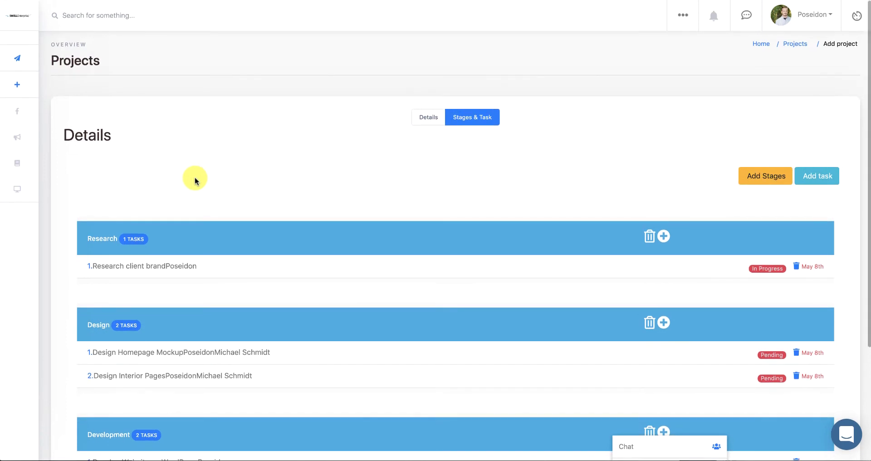
left_click(435, 119)
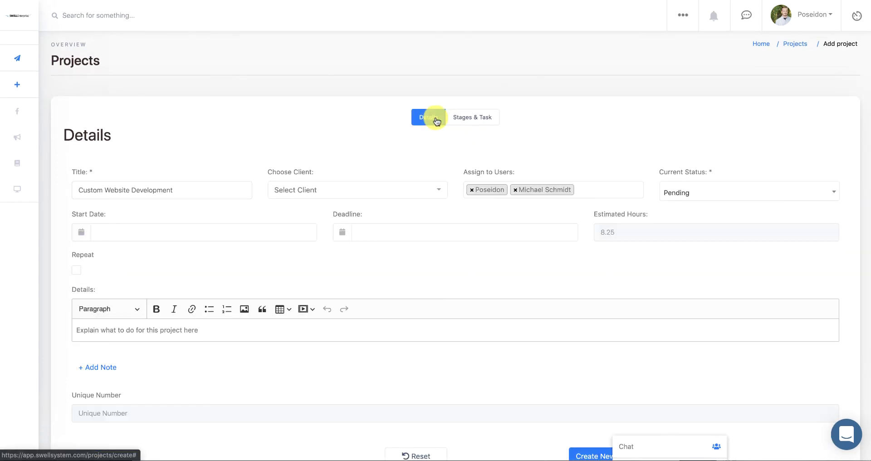
Step: Start a new template from the Automation module and look through the available template types, including the Templates Market
left_click(690, 23)
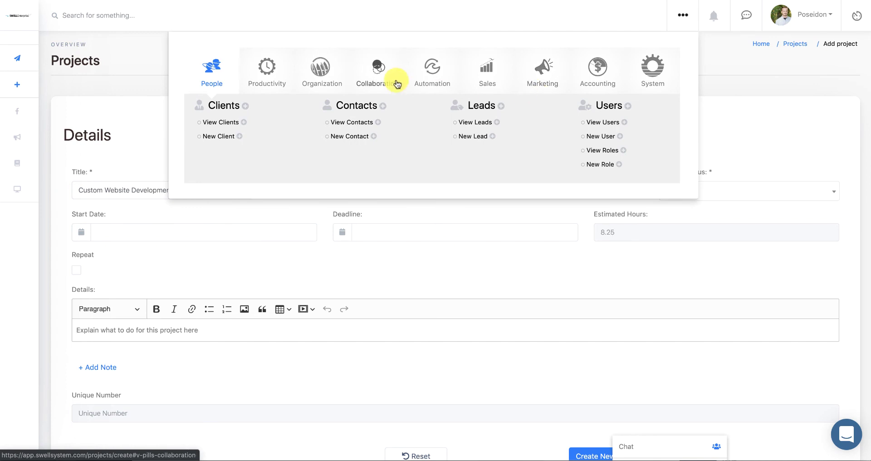
left_click(430, 81)
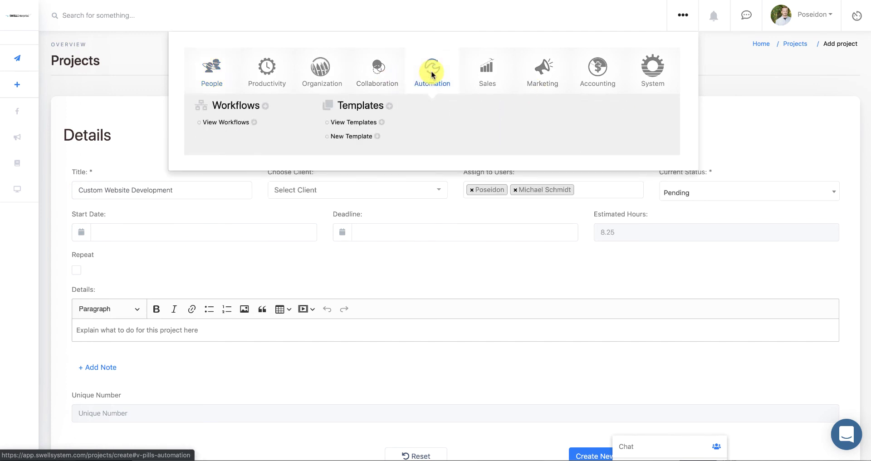
left_click(347, 137)
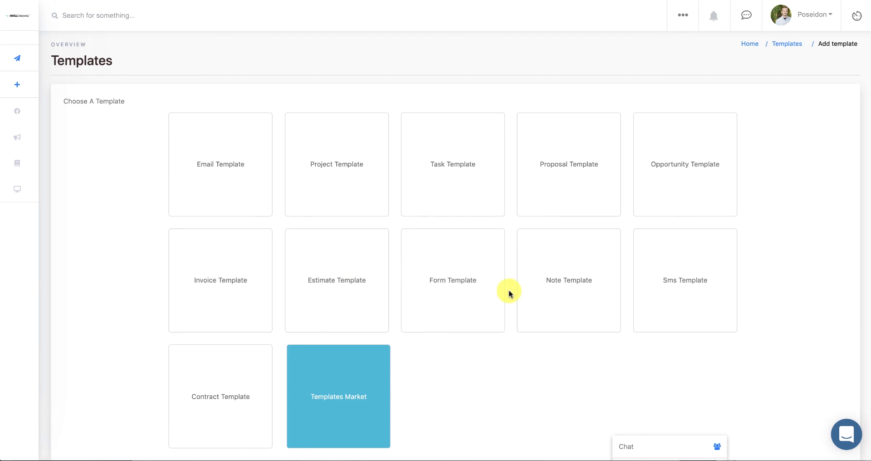
scroll(214, 395, "down", 3)
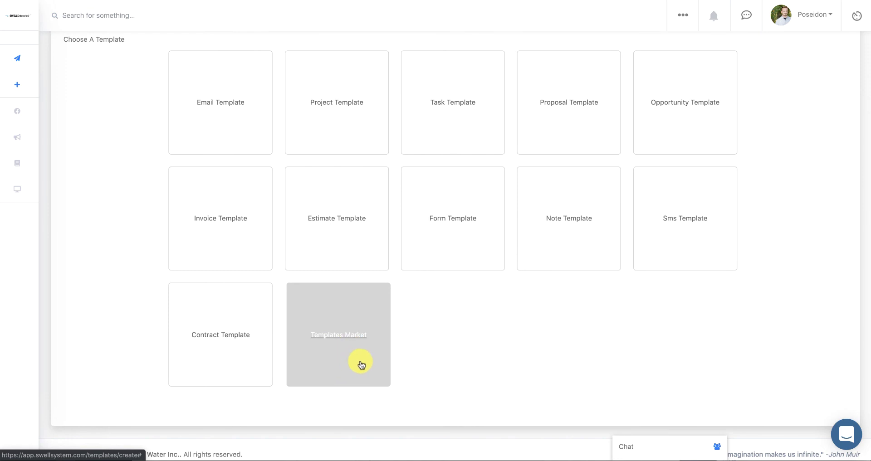
scroll(415, 382, "up", 1)
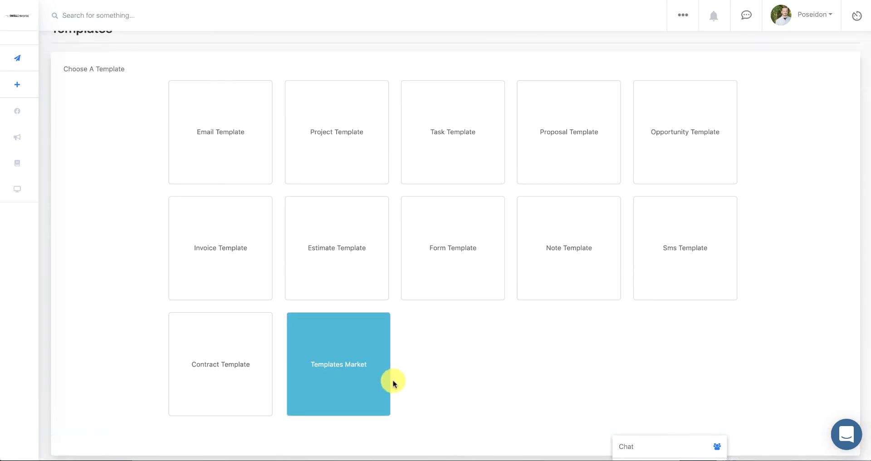
scroll(393, 382, "up", 1)
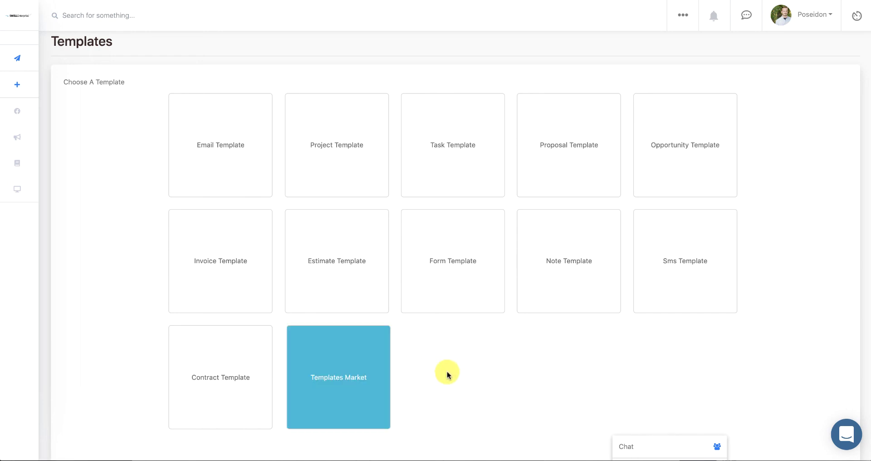
scroll(447, 375, "up", 1)
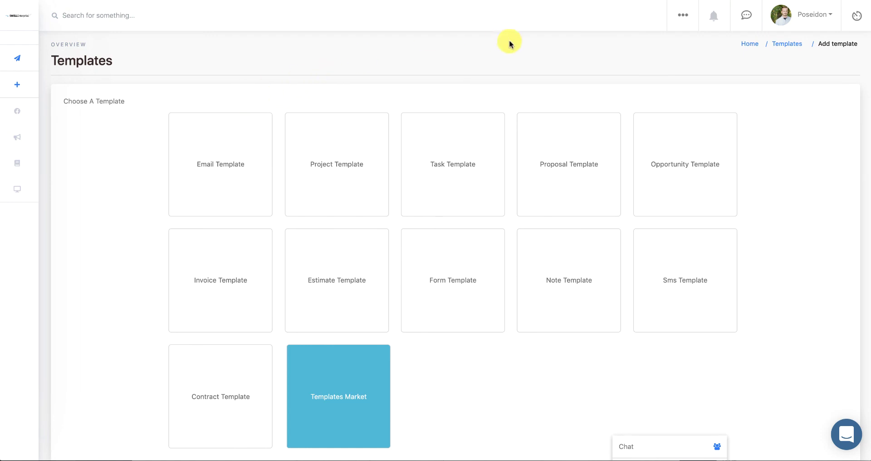
left_click(683, 22)
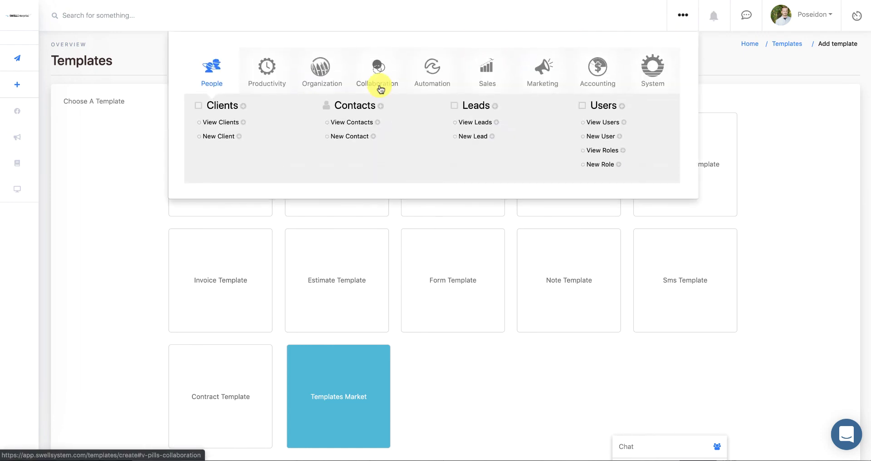
left_click(273, 85)
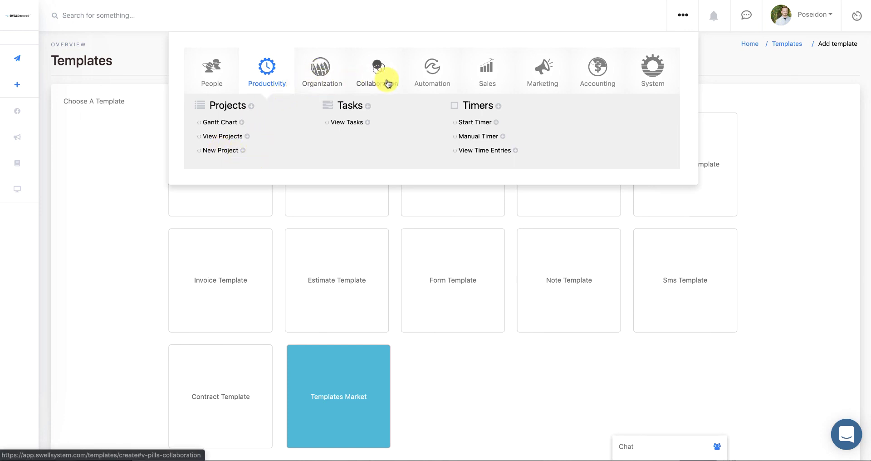
left_click(323, 84)
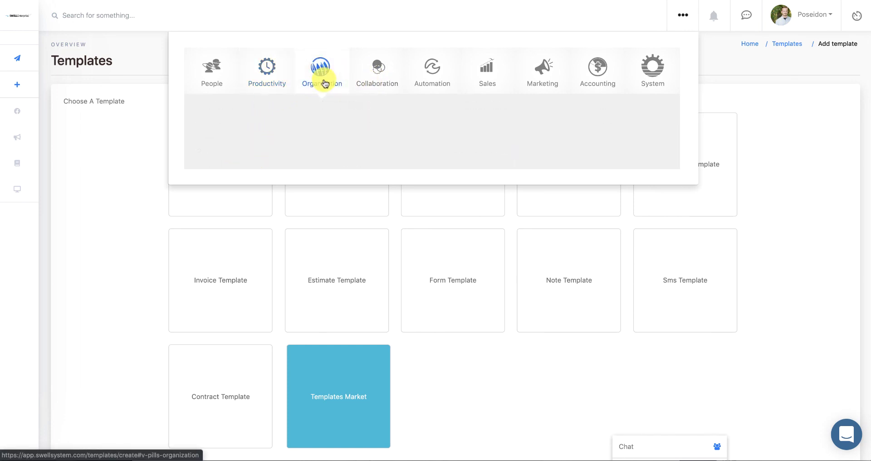
left_click(425, 73)
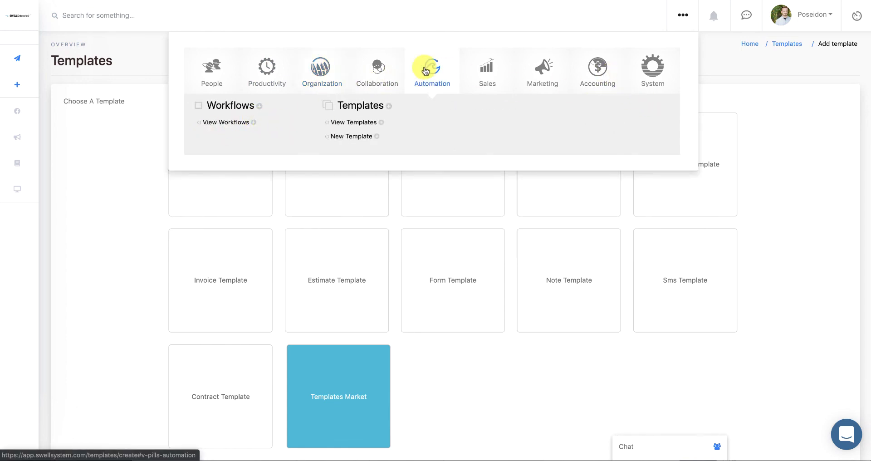
left_click(211, 72)
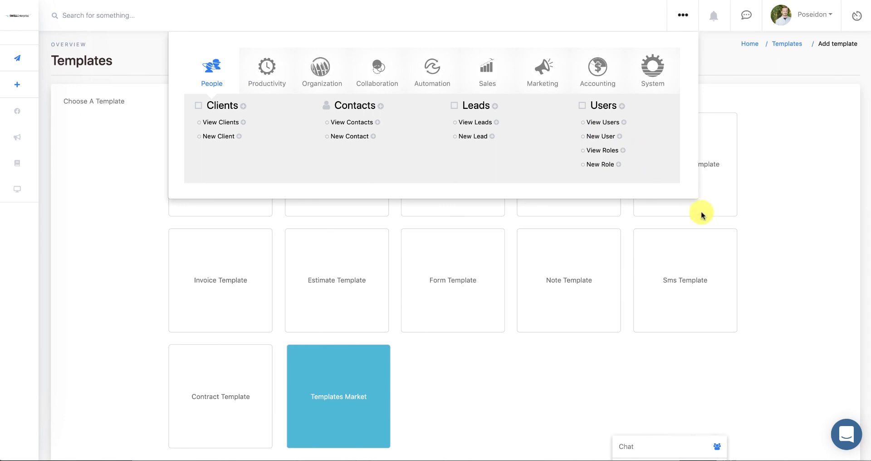
left_click(721, 43)
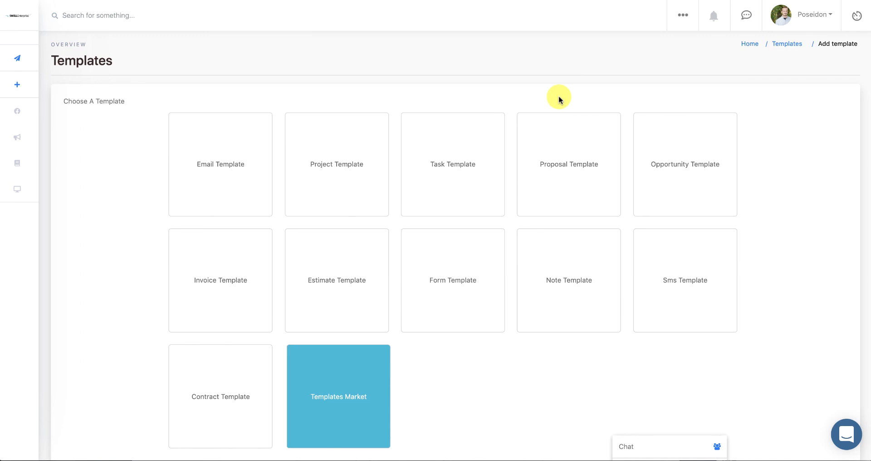
Step: Open the support messenger to view its options for contacting the team, and close it again
left_click(855, 438)
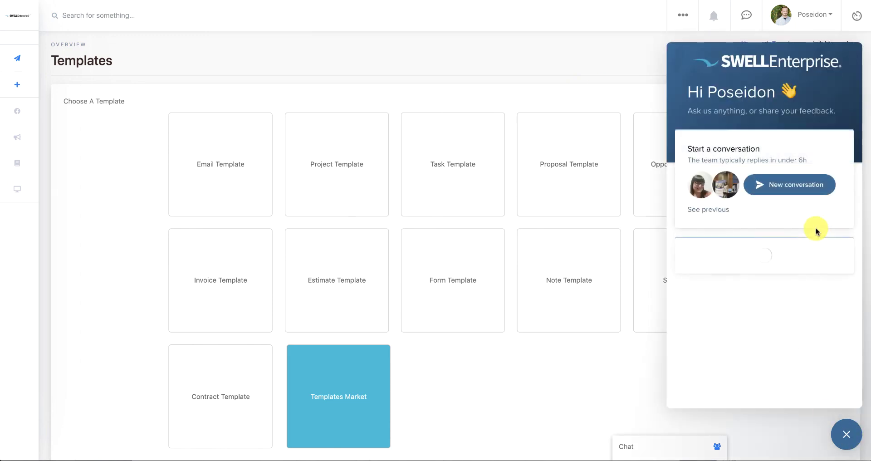
left_click(848, 436)
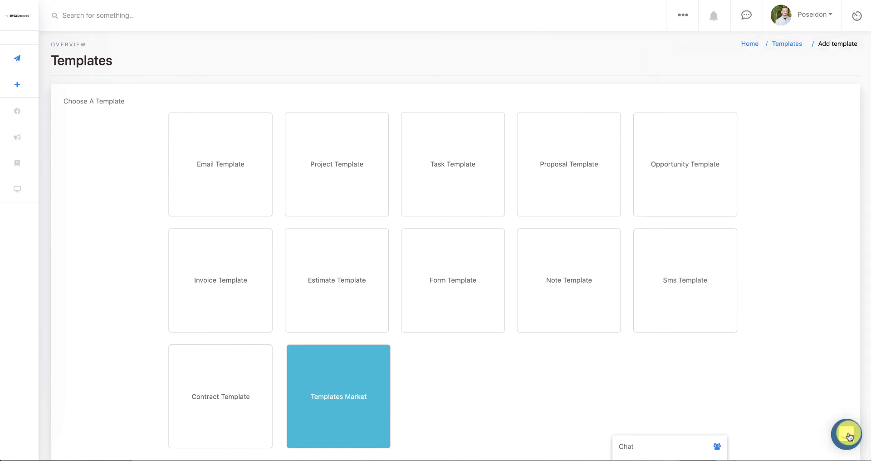